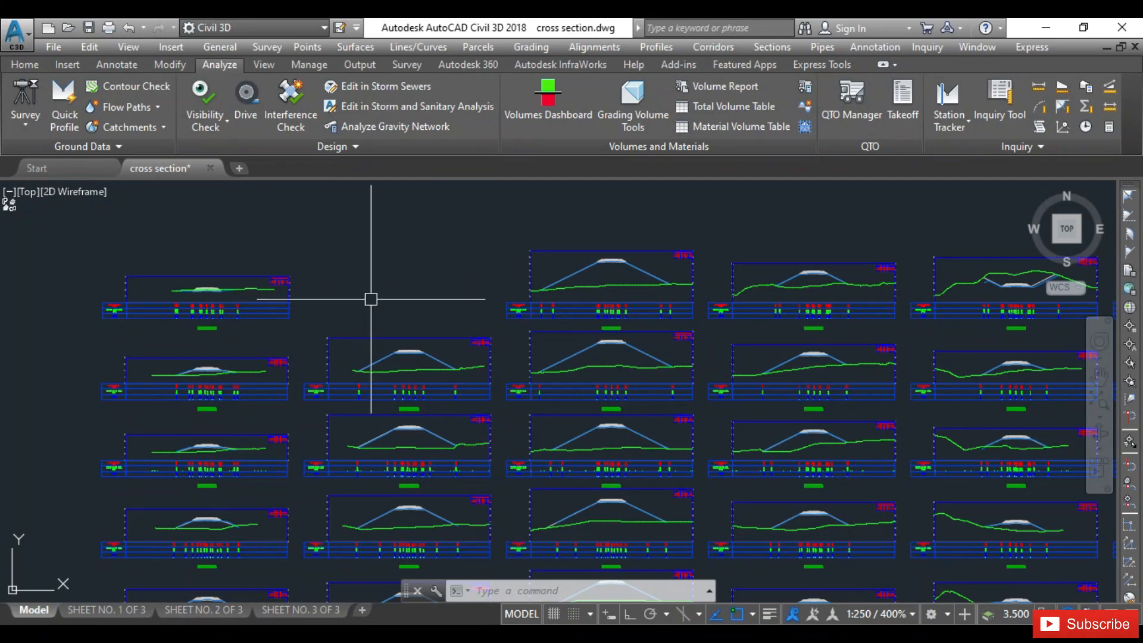
# - Examine the road's cross-section views and the sample lines along the corridor in plan
pyautogui.scroll(-6, 543, 327)
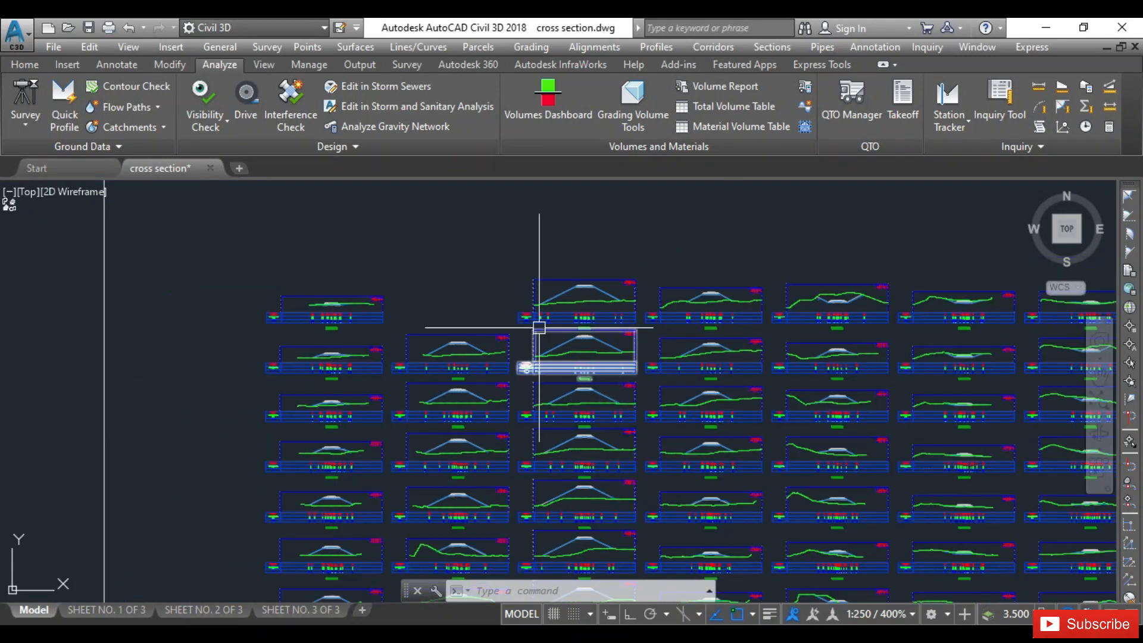
pyautogui.scroll(8, 542, 391)
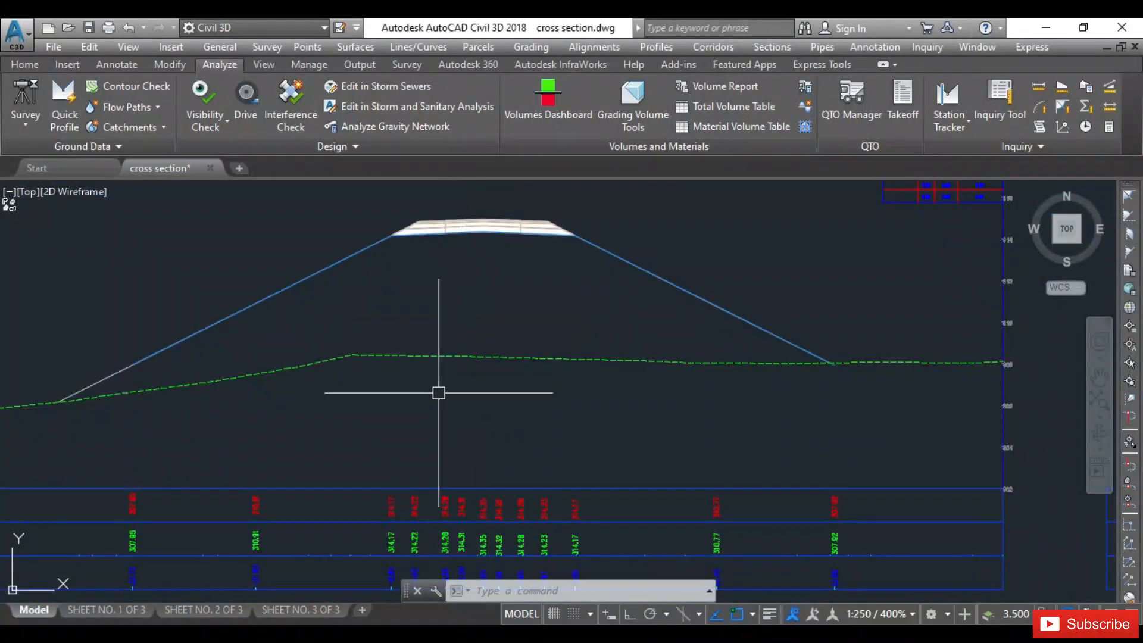
pyautogui.scroll(-8, 439, 390)
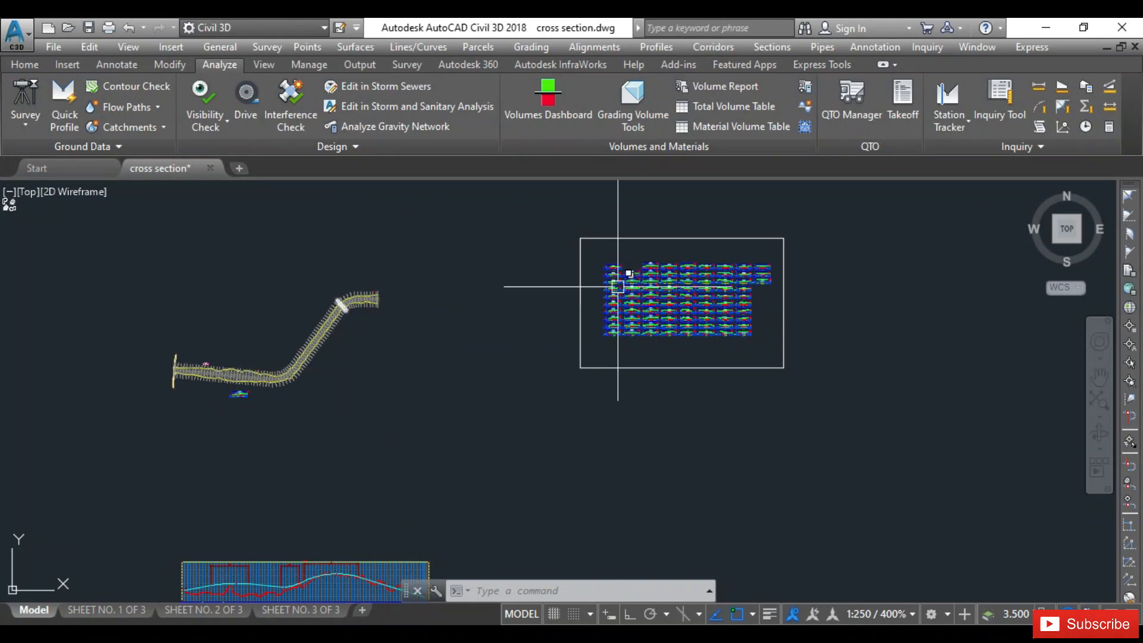
pyautogui.scroll(6, 662, 256)
pyautogui.scroll(2, 661, 224)
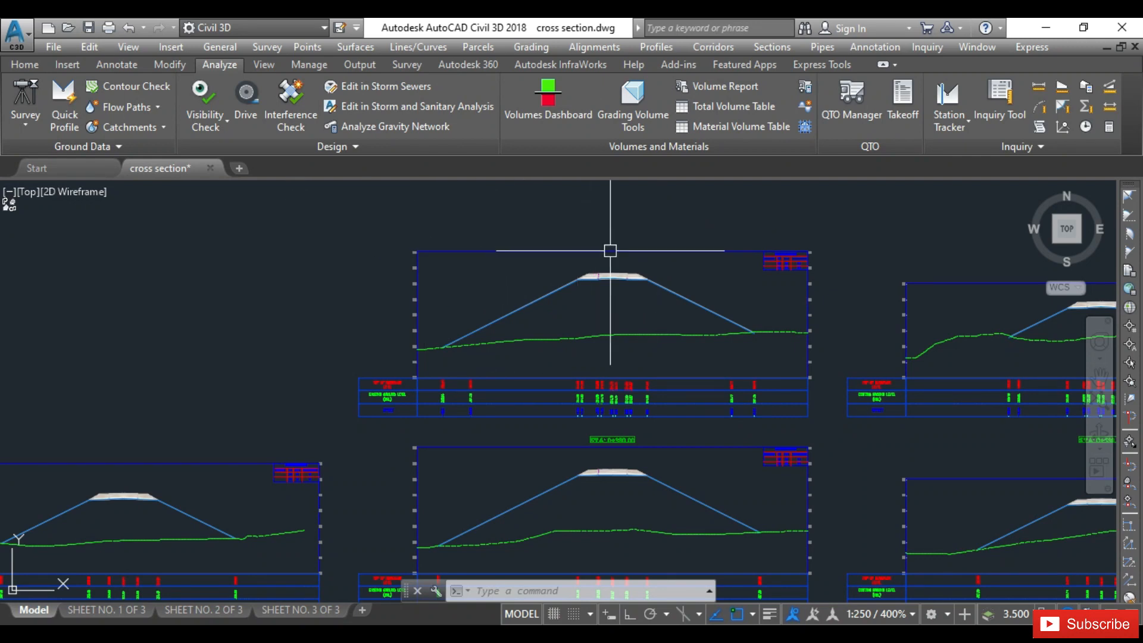
pyautogui.scroll(-2, 787, 221)
pyautogui.scroll(-7, 787, 221)
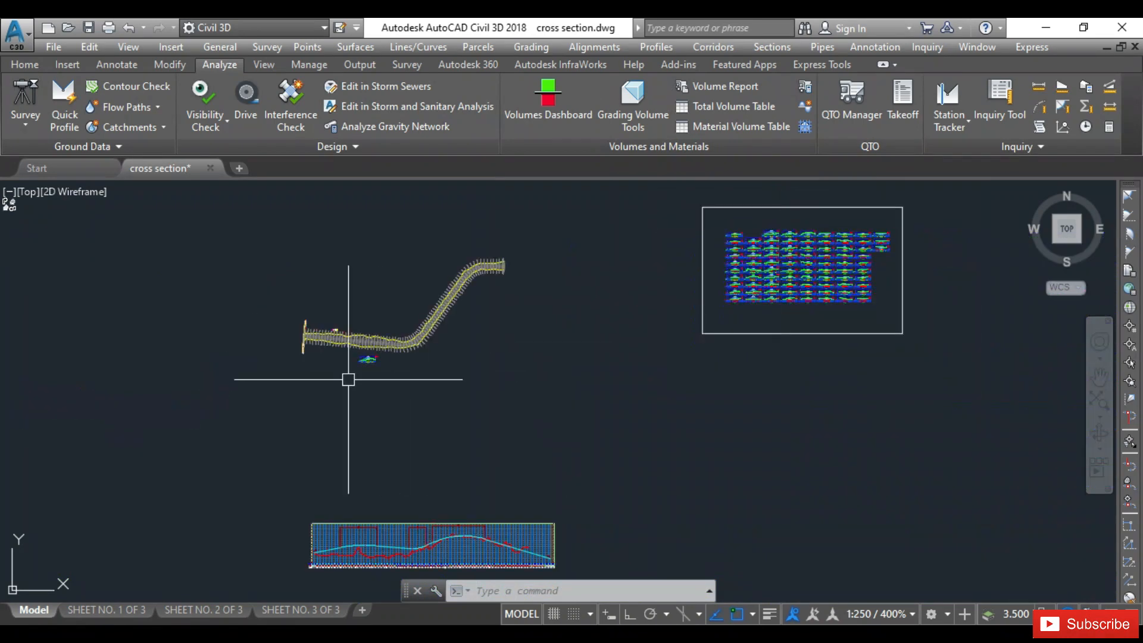
pyautogui.scroll(2, 313, 360)
pyautogui.scroll(2, 313, 360)
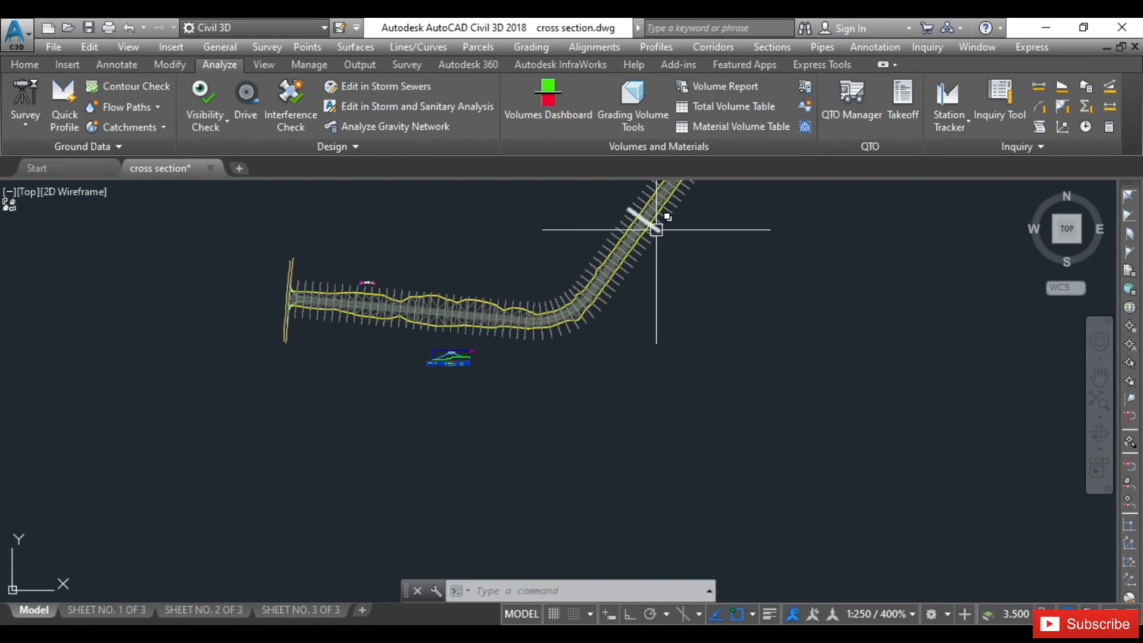
pyautogui.scroll(-2, 251, 453)
pyautogui.scroll(4, 528, 250)
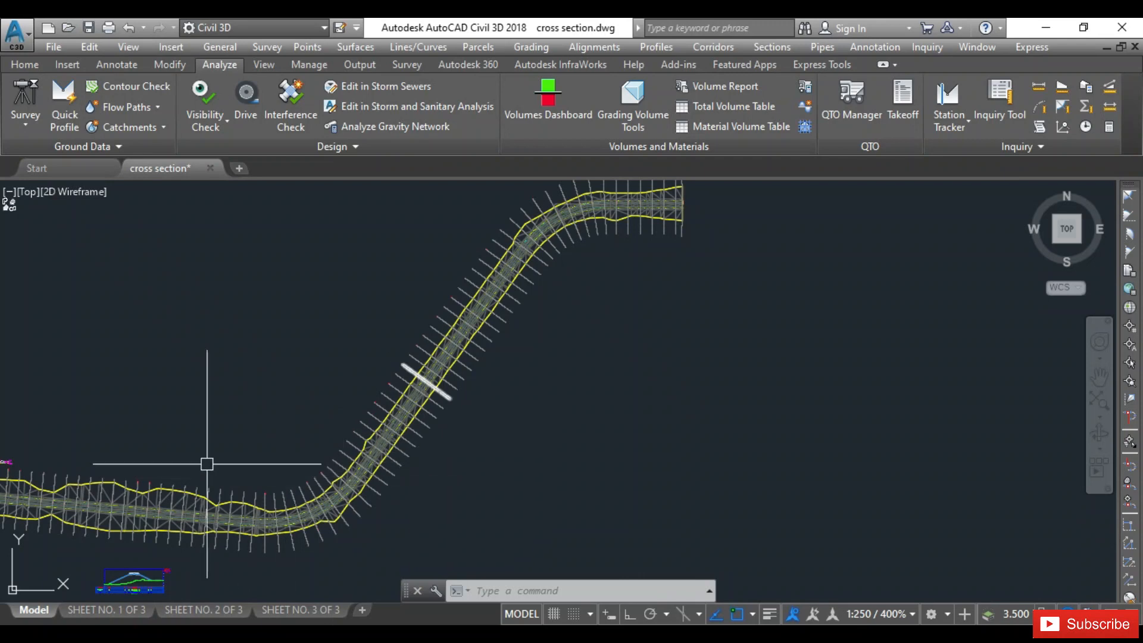
pyautogui.moveTo(187, 459)
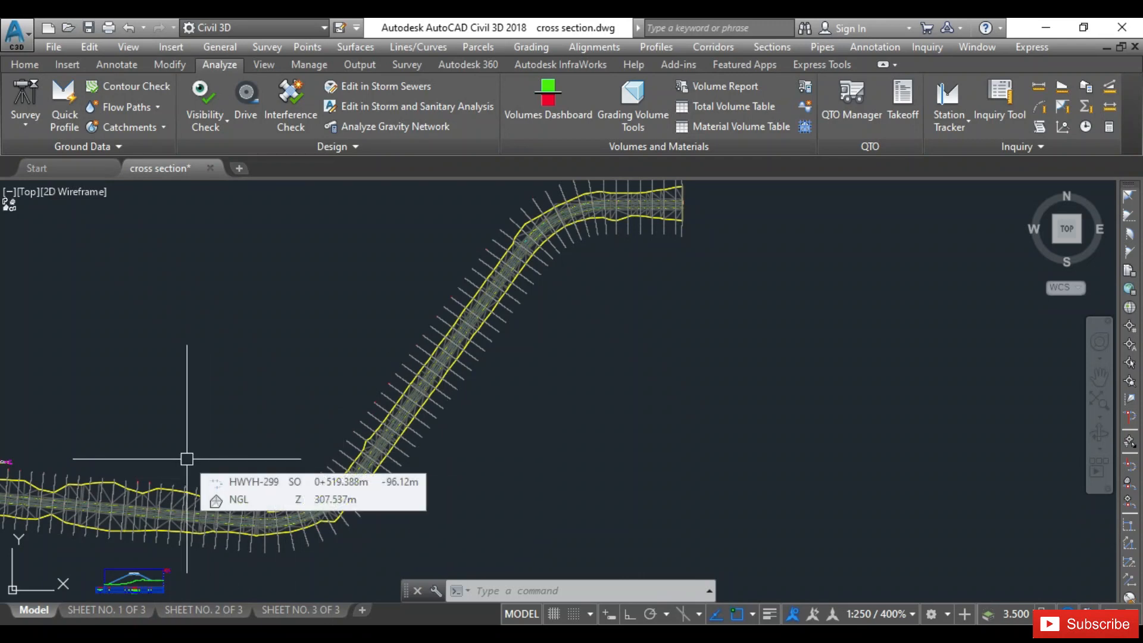
pyautogui.scroll(-3, 191, 458)
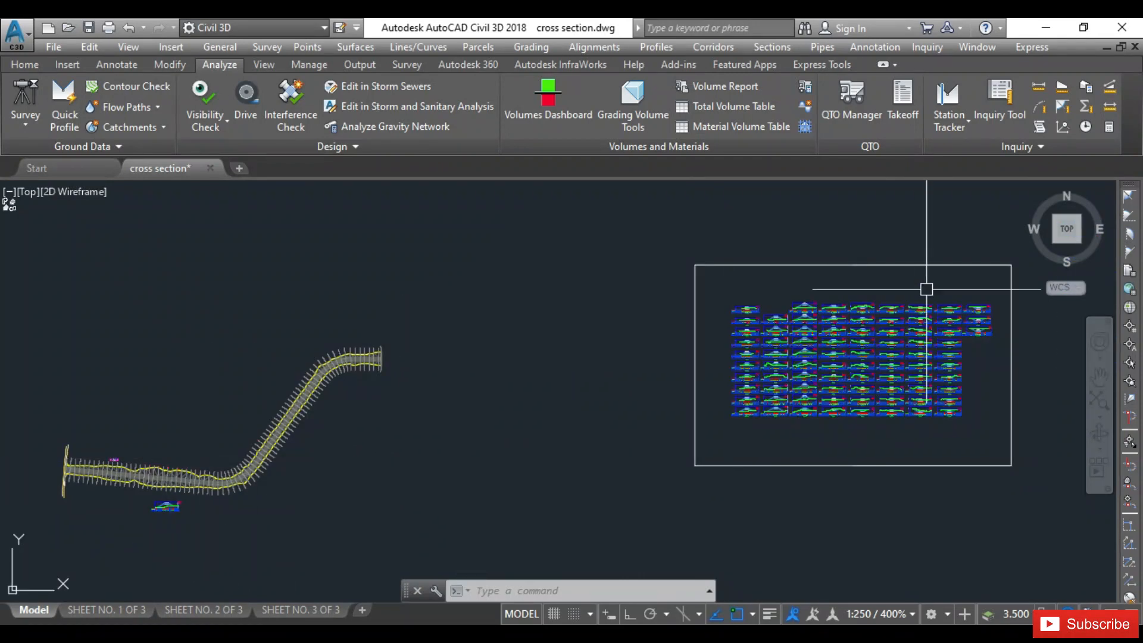
pyautogui.scroll(5, 893, 306)
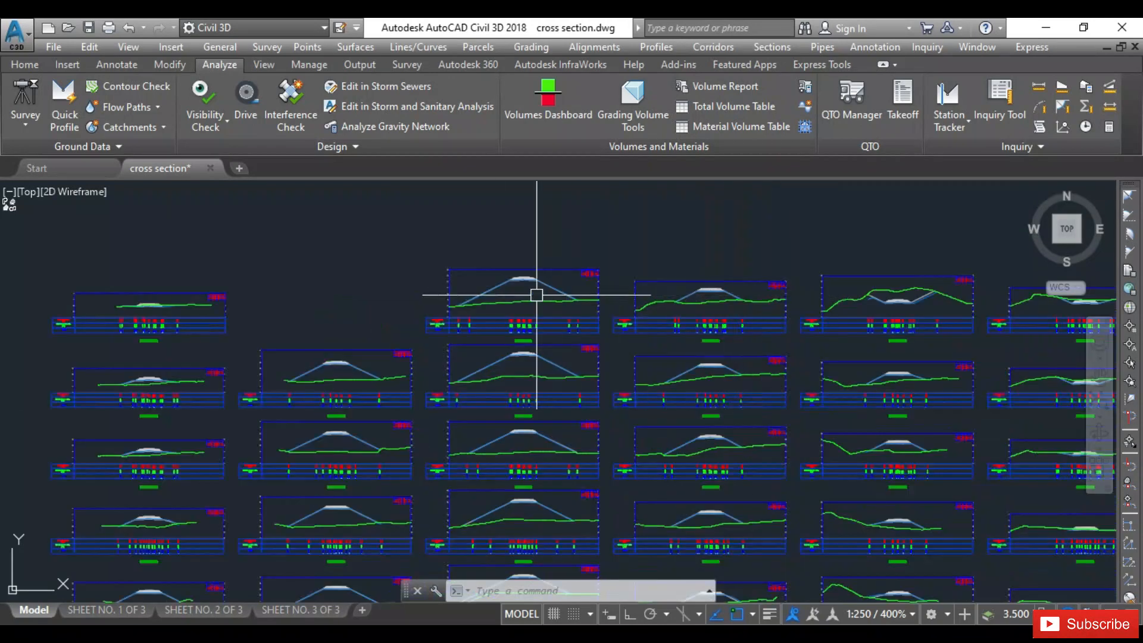
pyautogui.scroll(4, 514, 290)
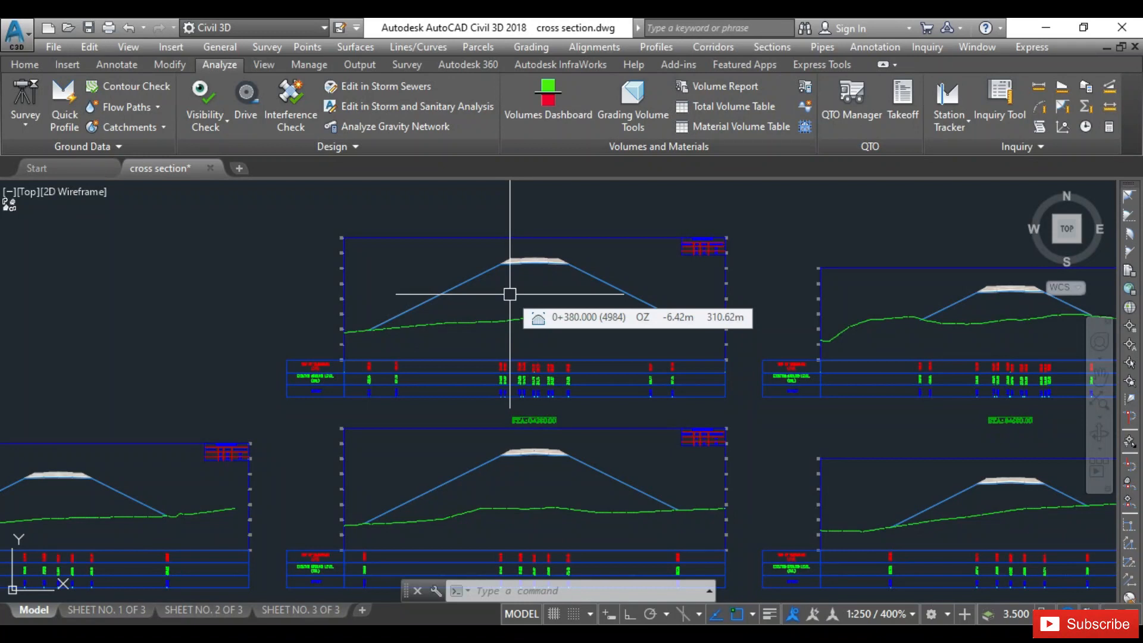
# - Start the Compute Materials command and choose HWYH-299 as the alignment
pyautogui.click(24, 64)
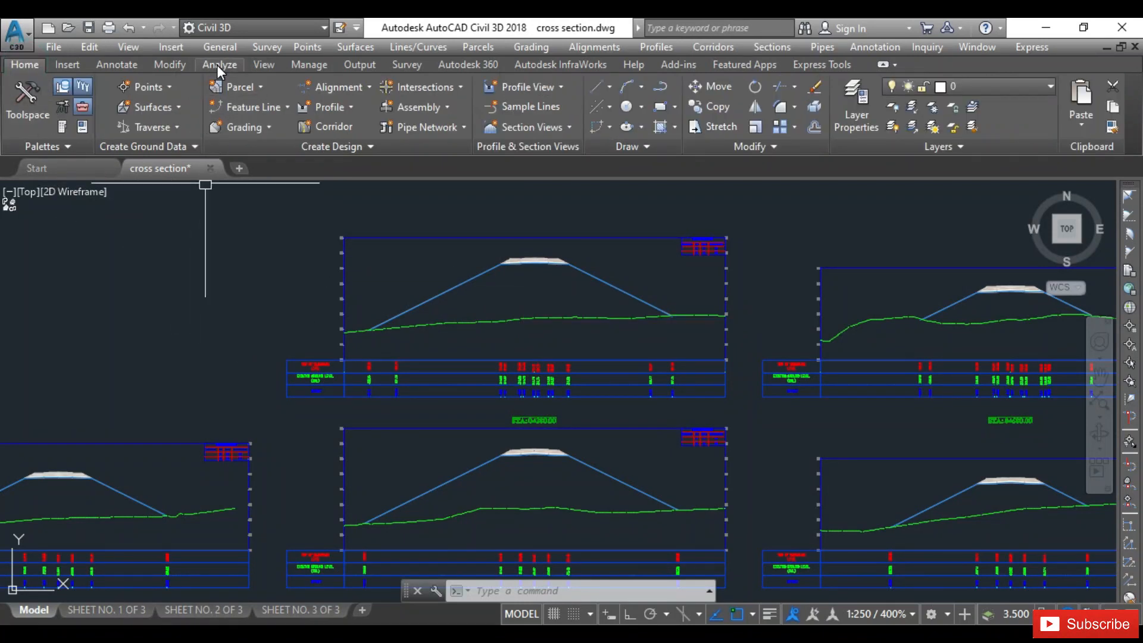
pyautogui.click(218, 66)
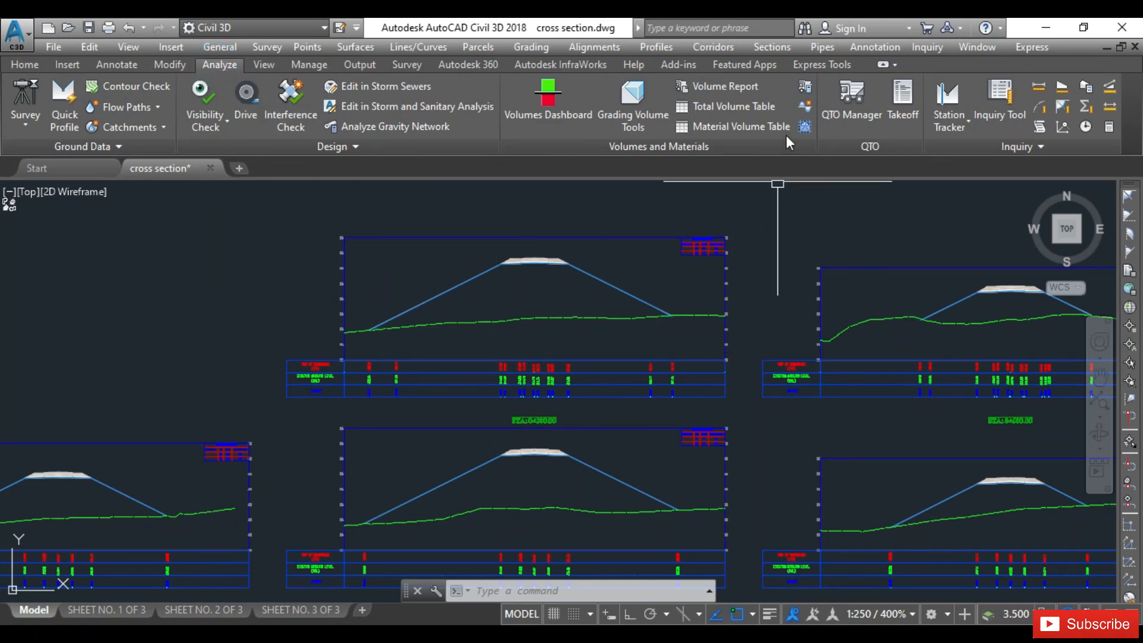
pyautogui.click(805, 92)
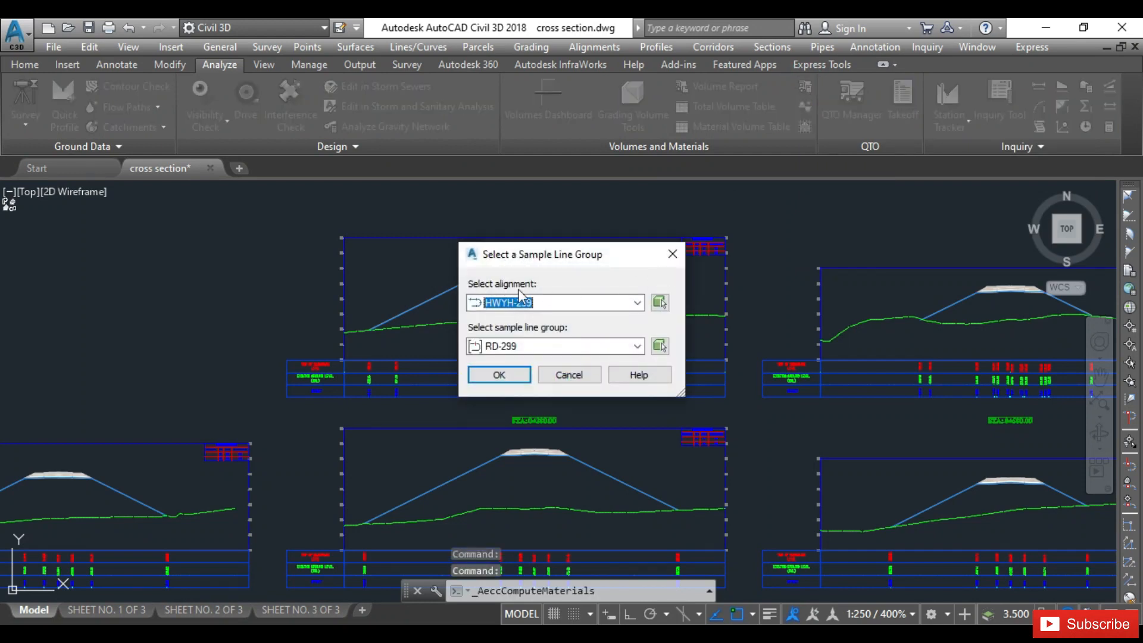
pyautogui.click(549, 303)
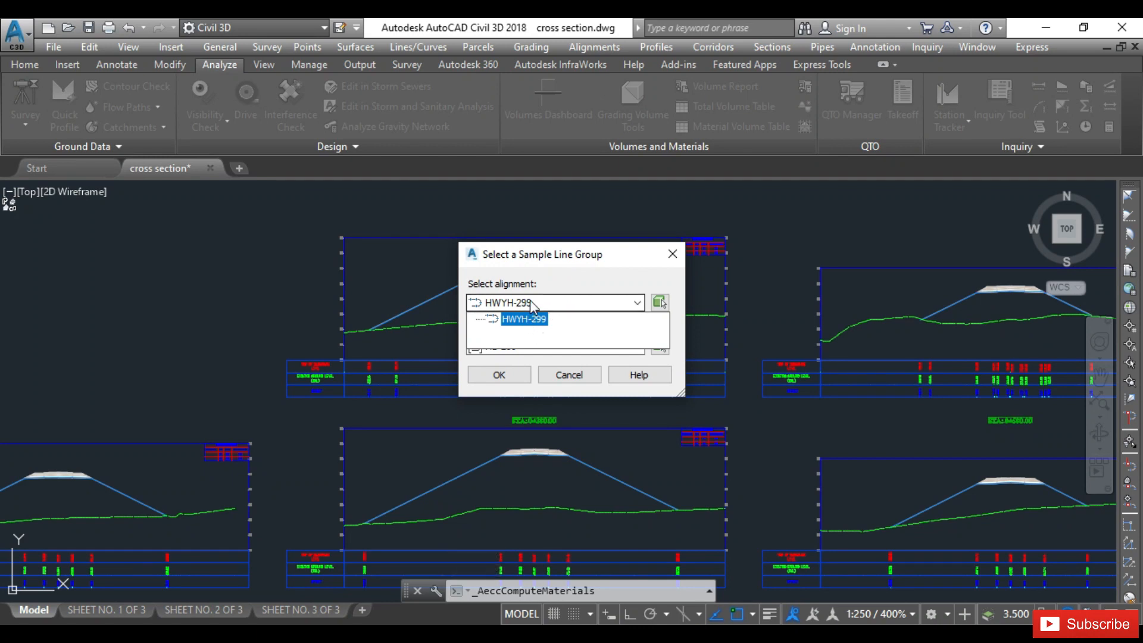
pyautogui.click(529, 300)
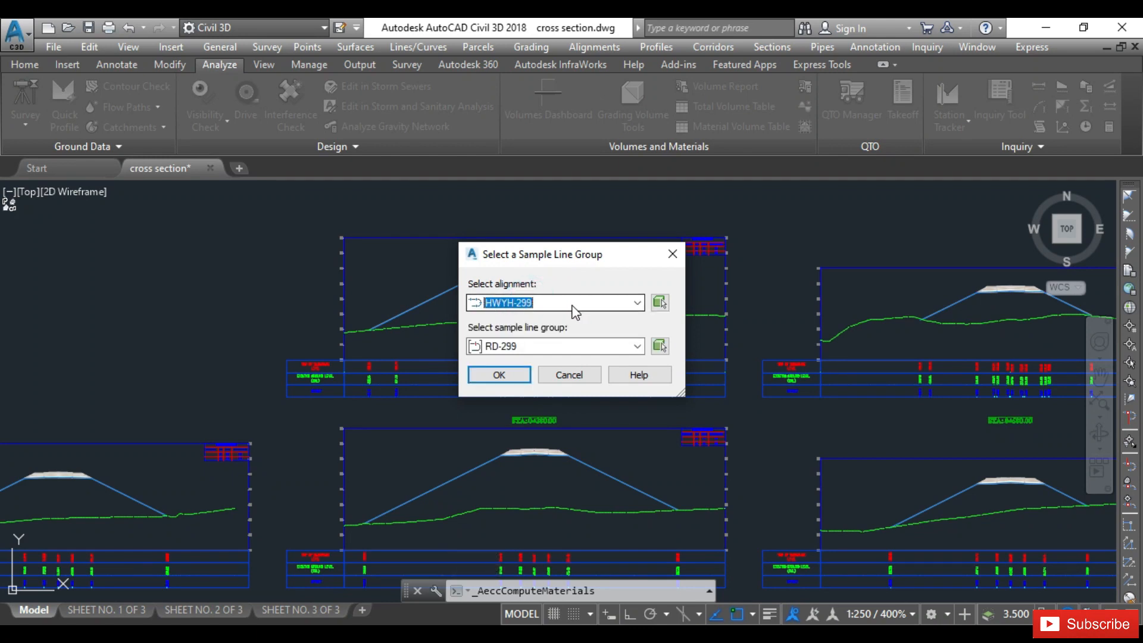
# - Choose RD-299 as the sample line group and confirm the selection
pyautogui.click(566, 345)
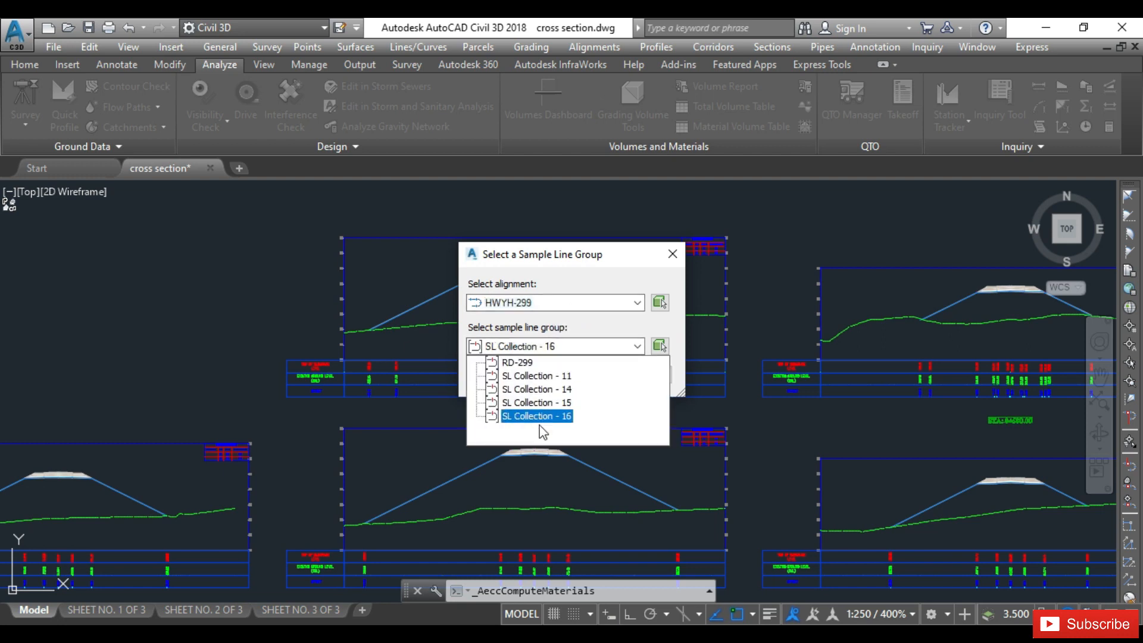
pyautogui.click(526, 364)
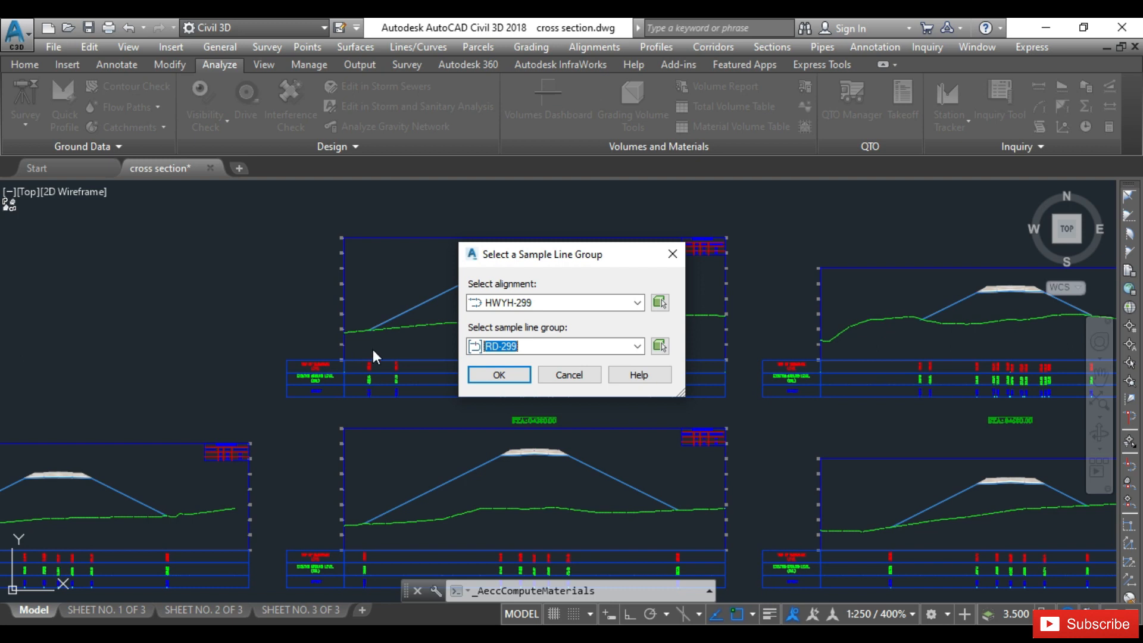
pyautogui.click(567, 256)
pyautogui.moveTo(555, 258); pyautogui.dragTo(282, 260)
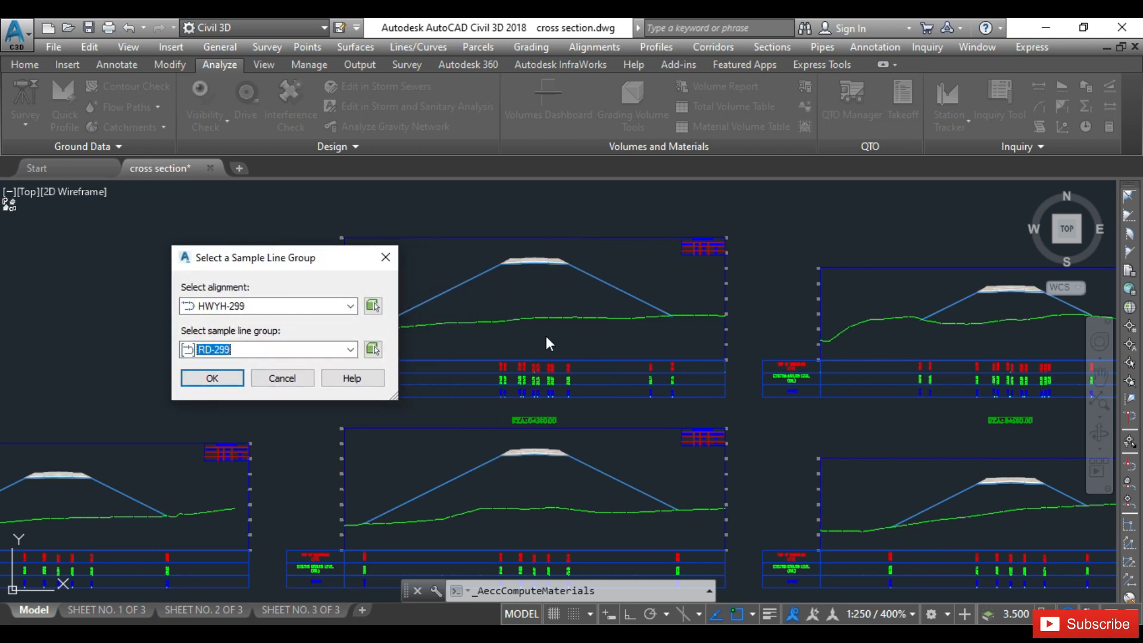
pyautogui.click(223, 350)
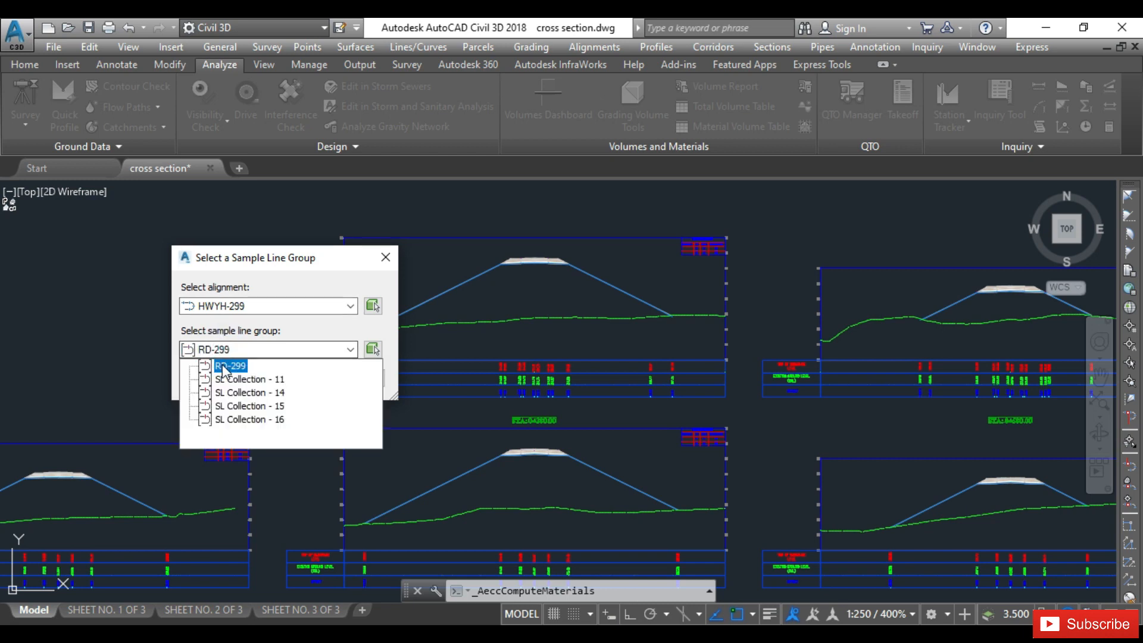
pyautogui.click(223, 350)
pyautogui.click(213, 378)
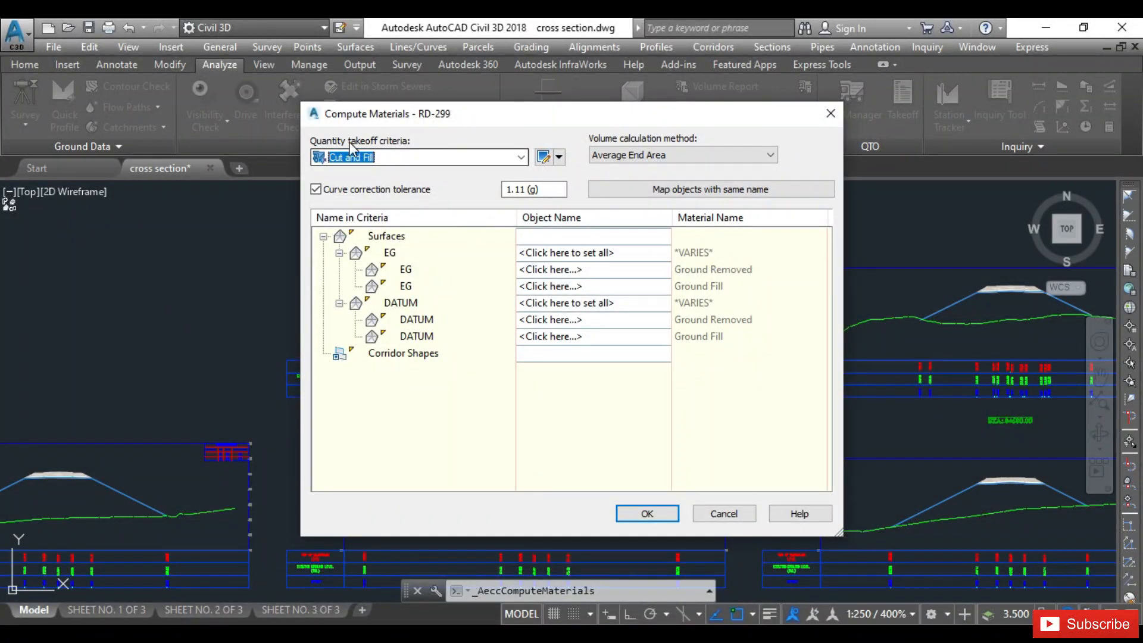
# - Set the quantity takeoff criteria to Cut and Fill for the material computation
pyautogui.click(418, 158)
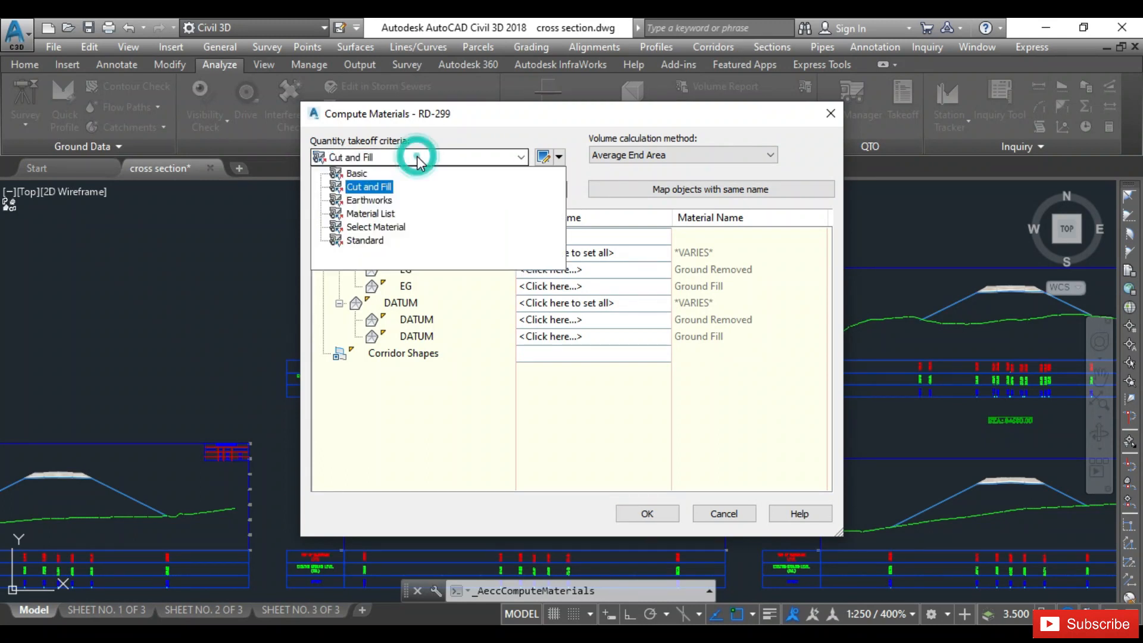
pyautogui.click(364, 191)
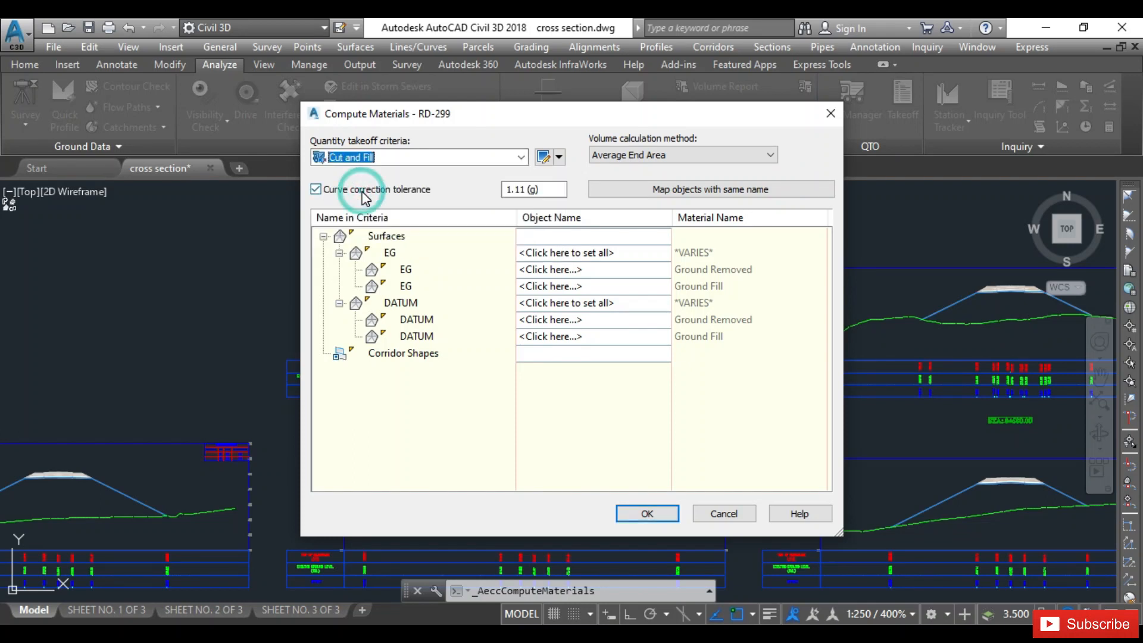
pyautogui.click(323, 237)
pyautogui.click(324, 236)
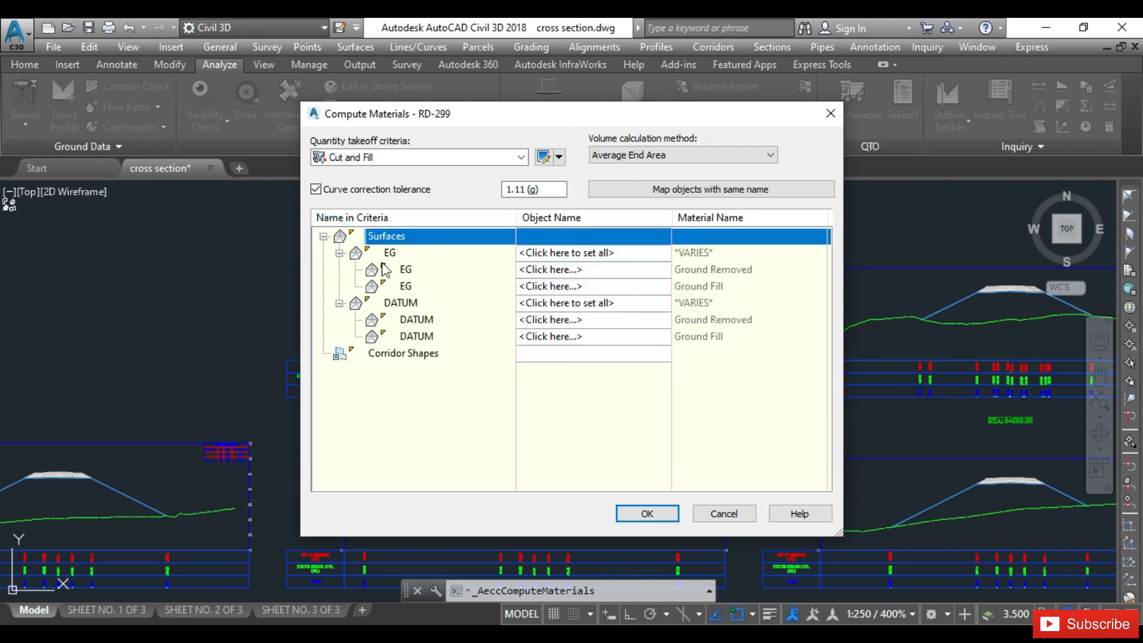
# - Assign surface NGL to all EG entries and RD-299 RD FGL to all DATUM entries, and compute the materials
pyautogui.click(570, 254)
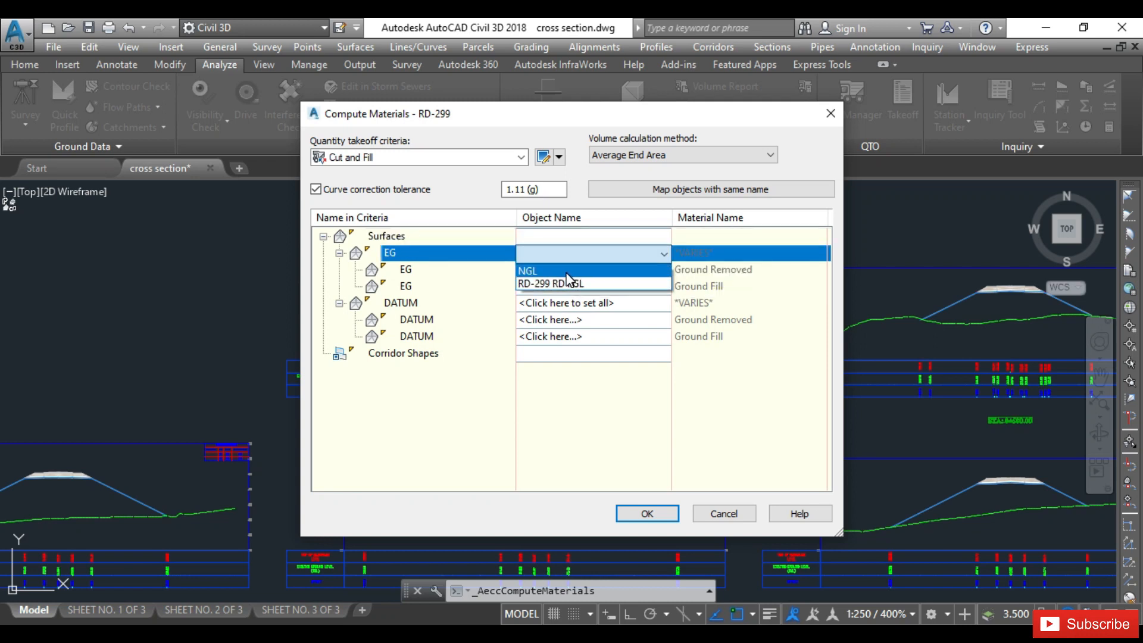
pyautogui.click(568, 272)
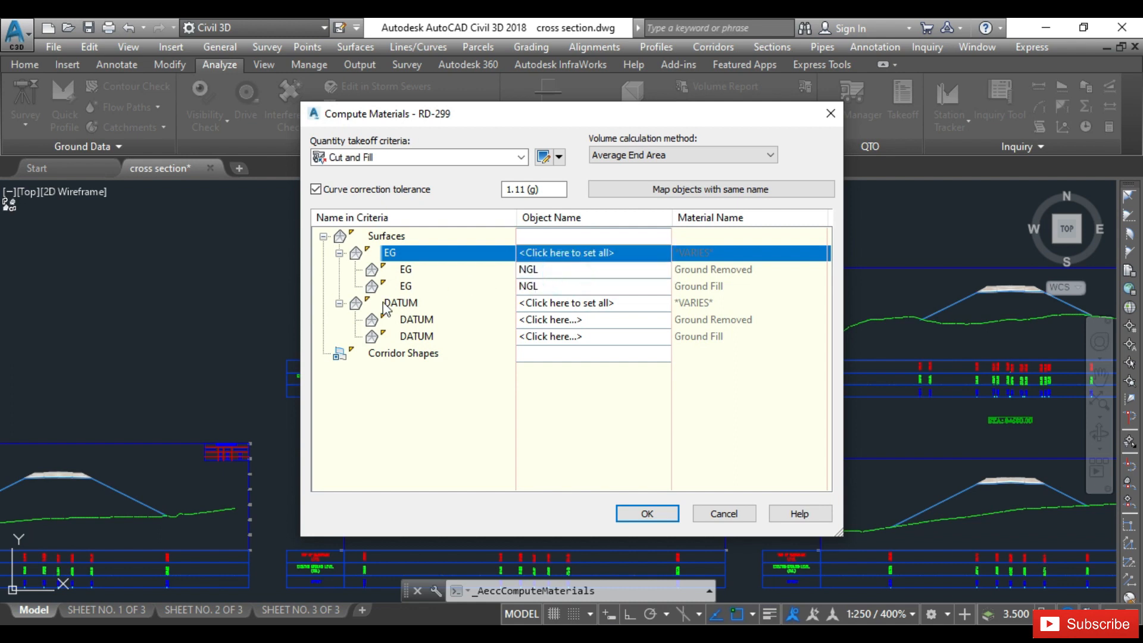
pyautogui.click(598, 303)
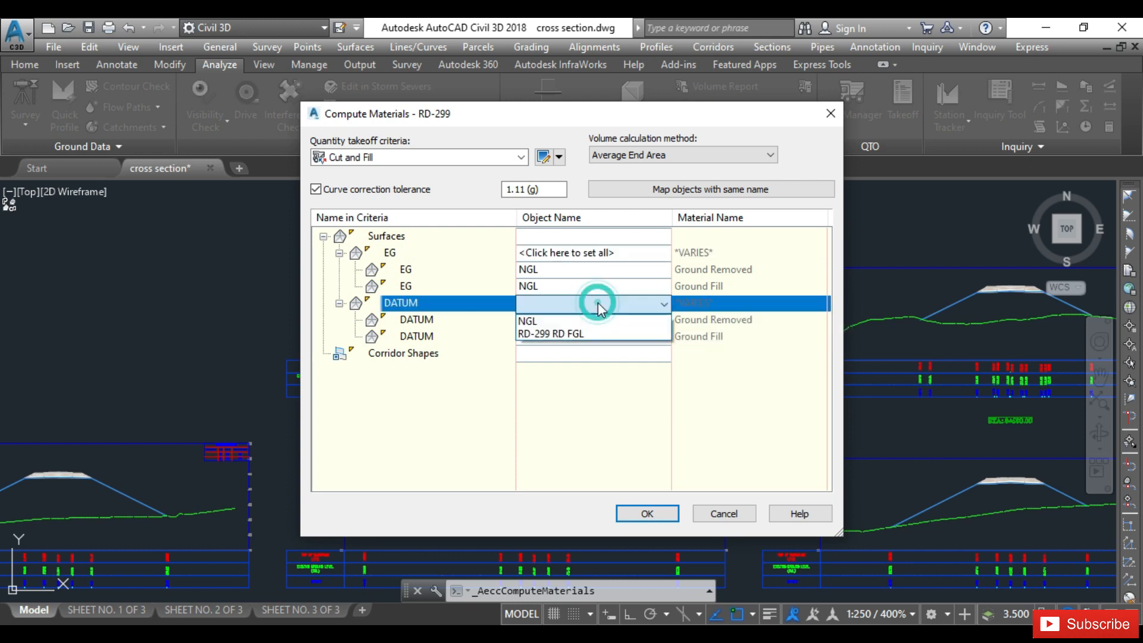
pyautogui.click(588, 337)
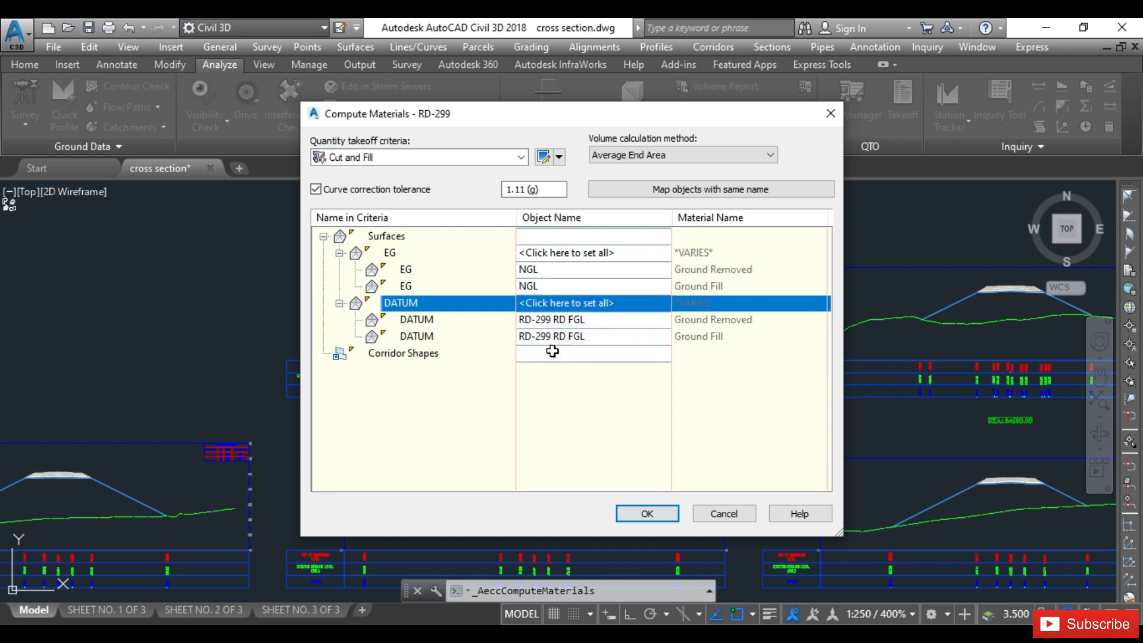
pyautogui.click(647, 513)
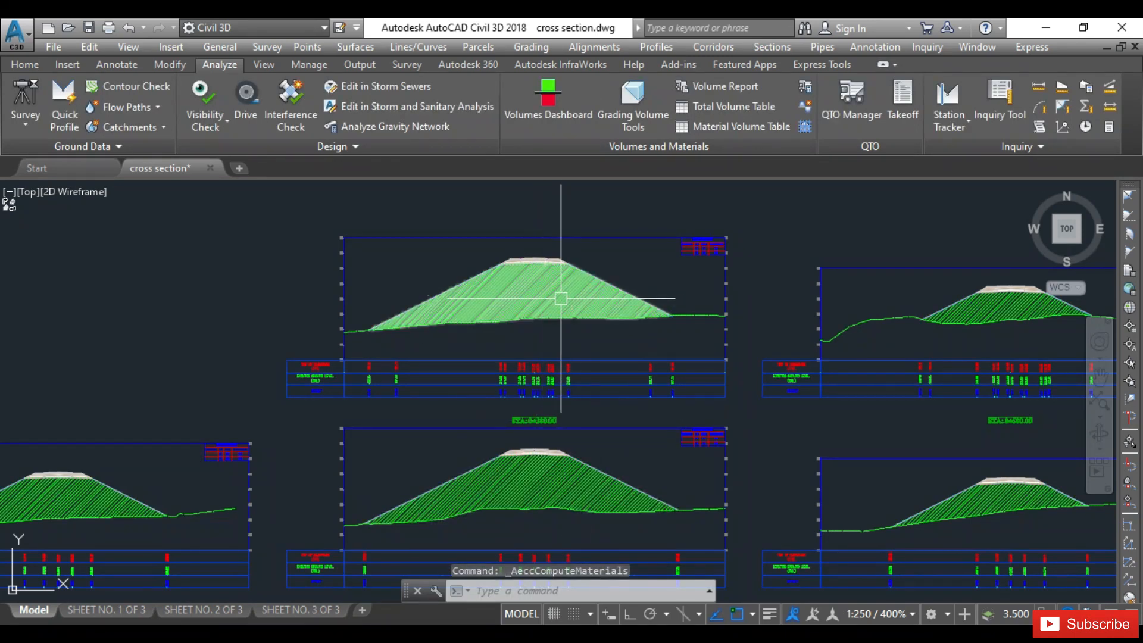
# - Examine the cut and fill hatching in the section views at several stations
pyautogui.scroll(-4, 540, 288)
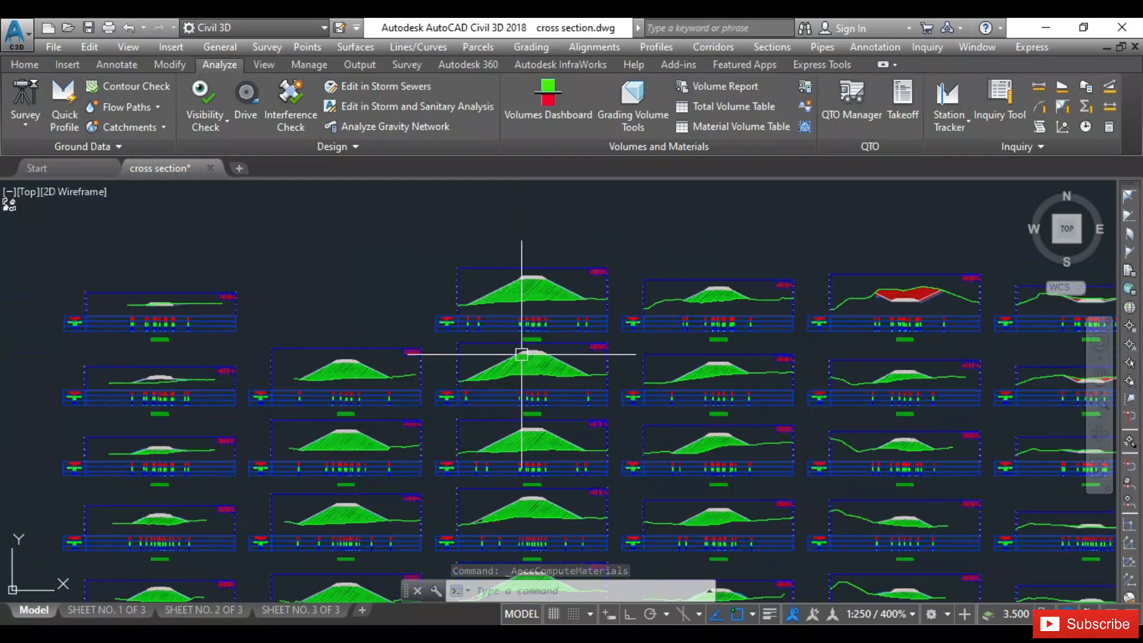
pyautogui.scroll(-2, 379, 358)
pyautogui.scroll(-4, 459, 434)
pyautogui.scroll(8, 702, 340)
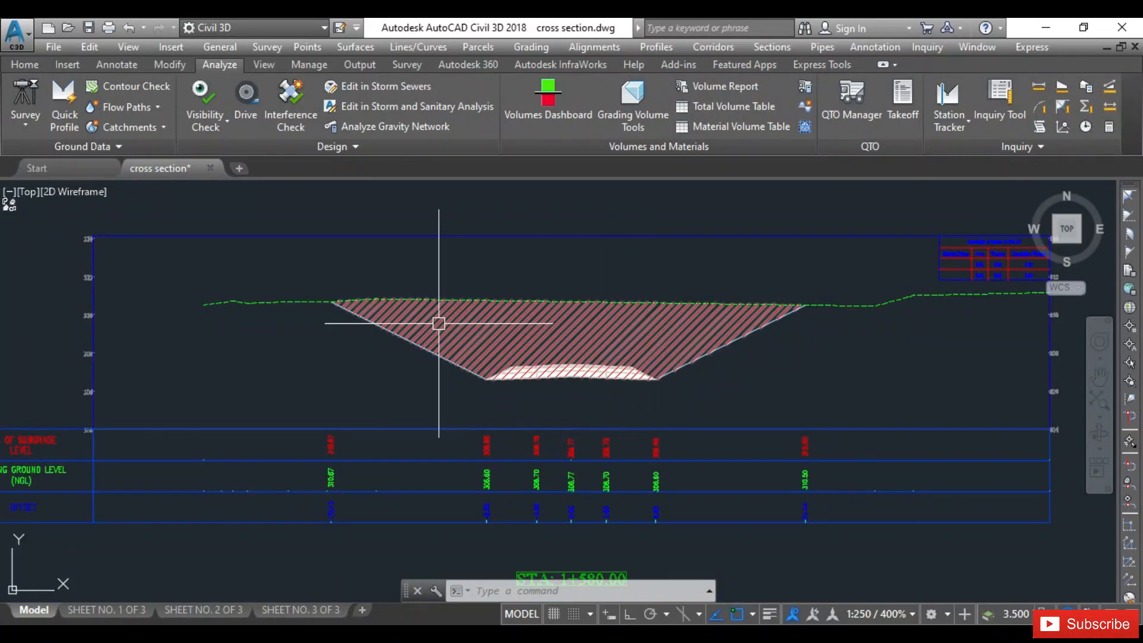
pyautogui.scroll(-4, 766, 304)
pyautogui.scroll(-6, 800, 303)
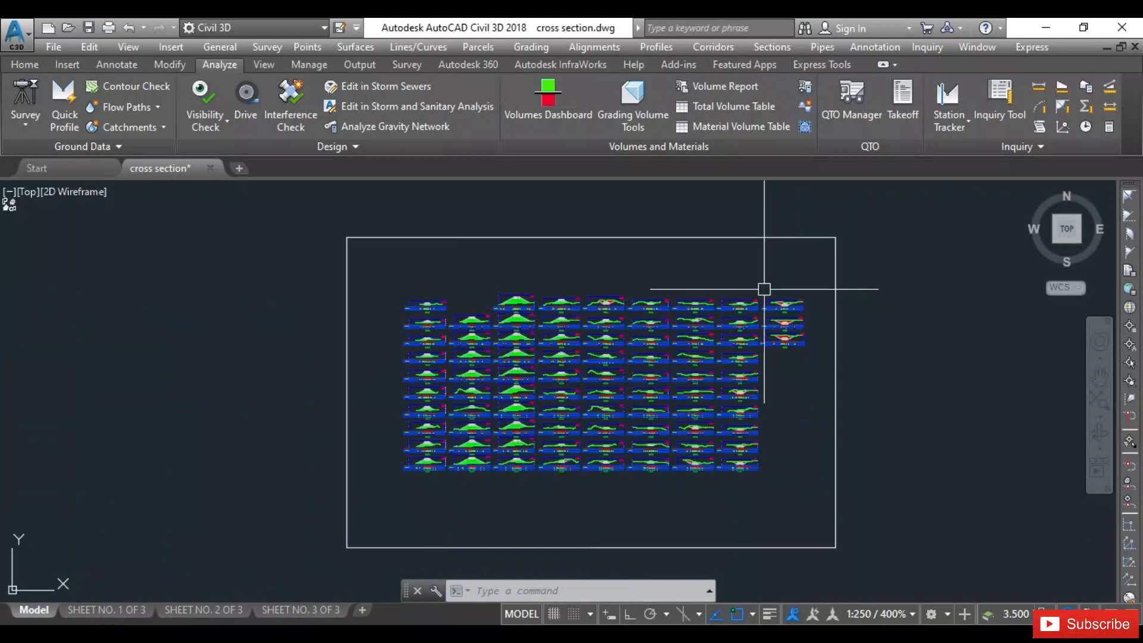
pyautogui.scroll(9, 552, 363)
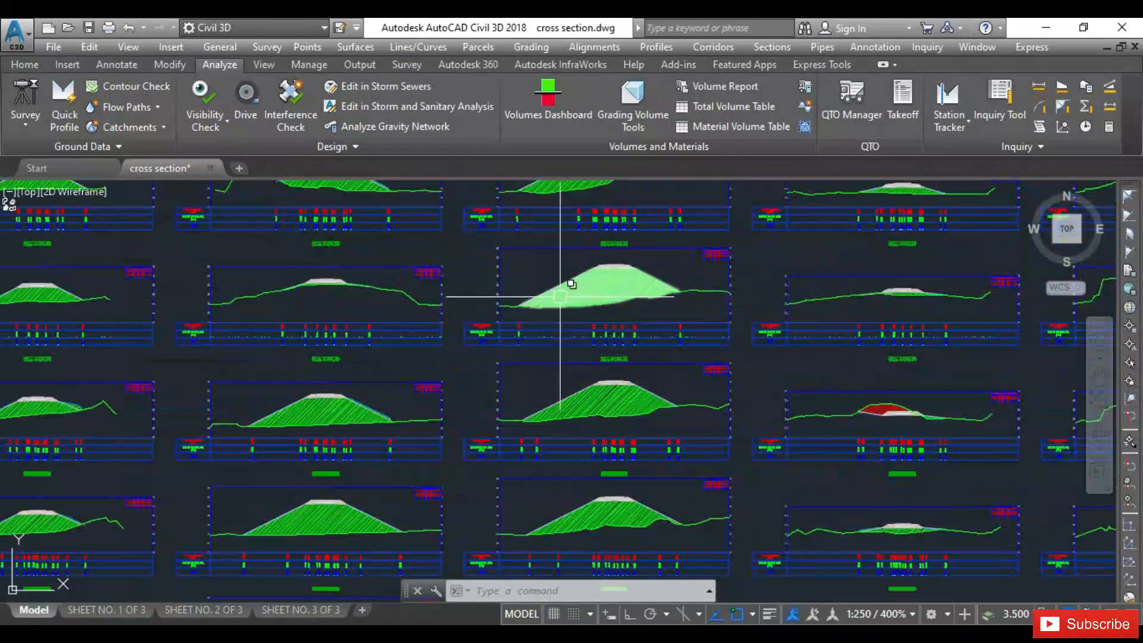
pyautogui.scroll(-6, 639, 266)
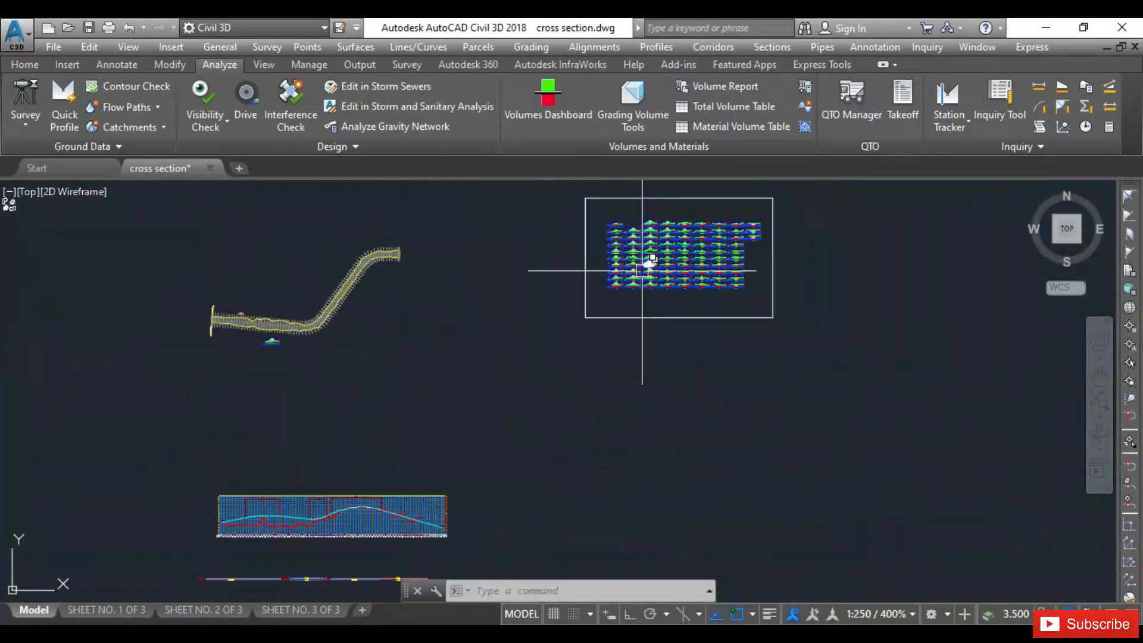
pyautogui.scroll(3, 246, 350)
pyautogui.scroll(10, 381, 300)
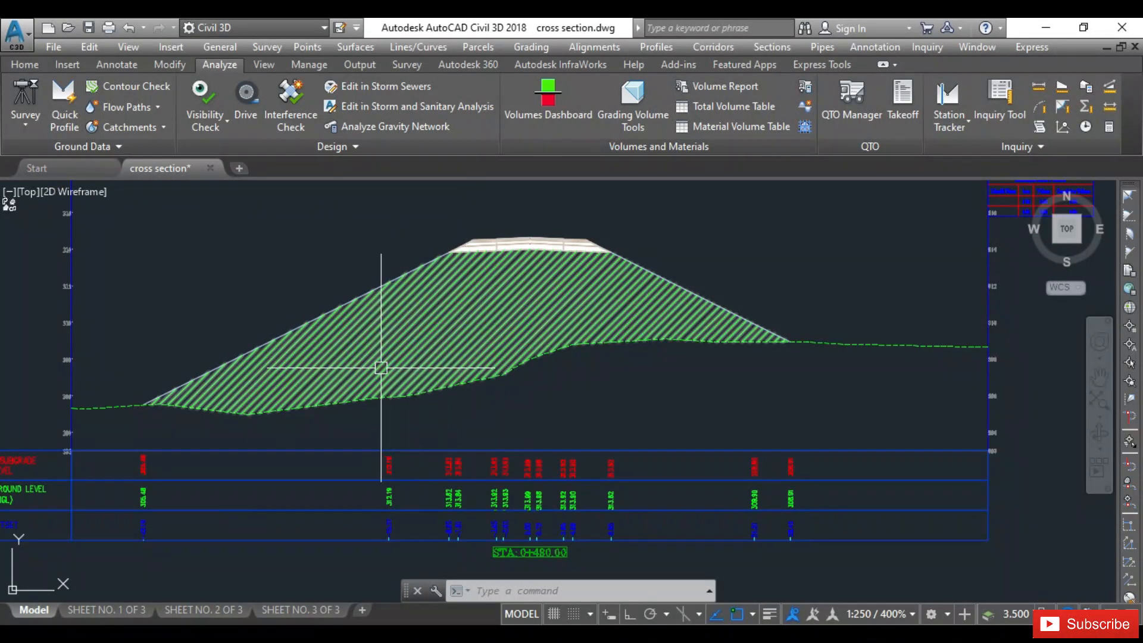
# - Examine the full group of section views and the road corridor's sample lines in plan
pyautogui.scroll(-8, 334, 403)
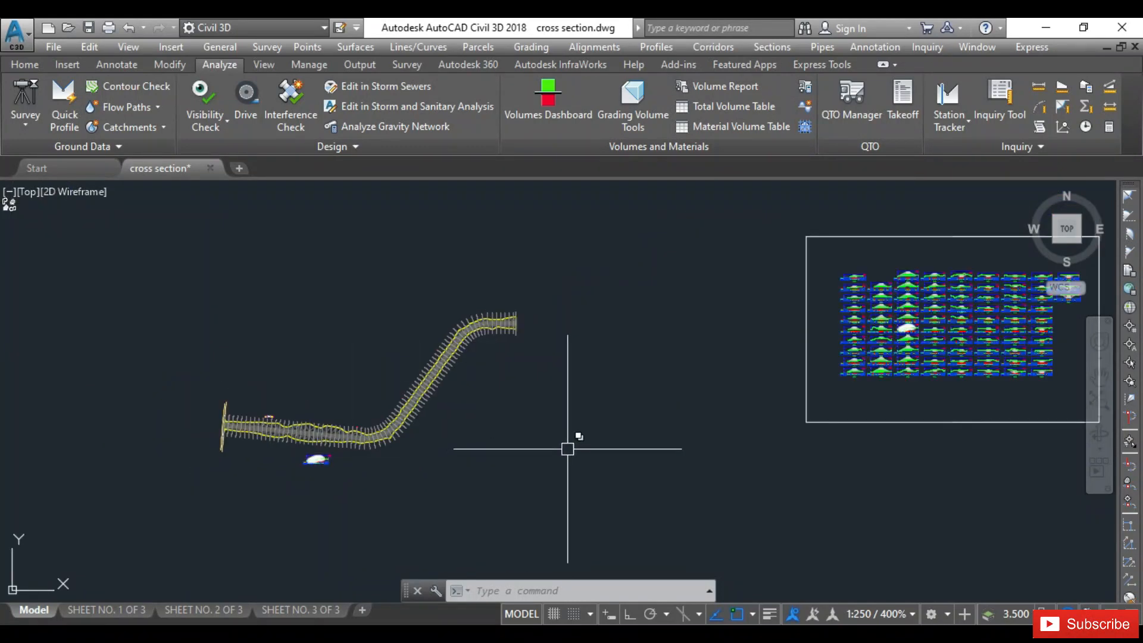
pyautogui.scroll(-4, 436, 377)
pyautogui.scroll(5, 718, 312)
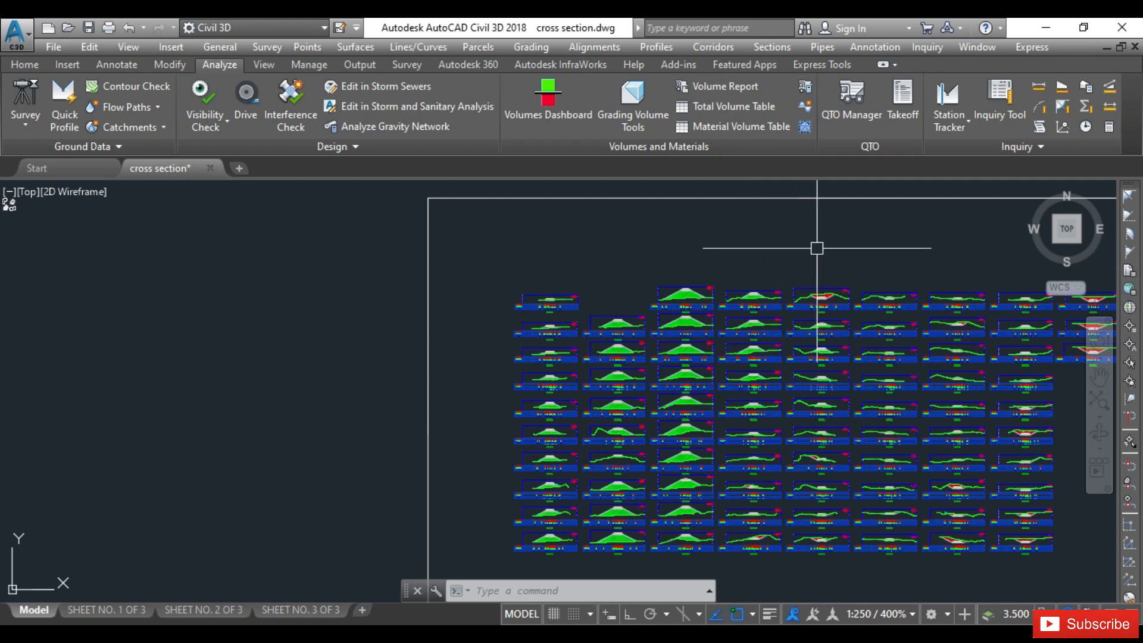
pyautogui.scroll(-6, 816, 250)
pyautogui.scroll(4, 497, 357)
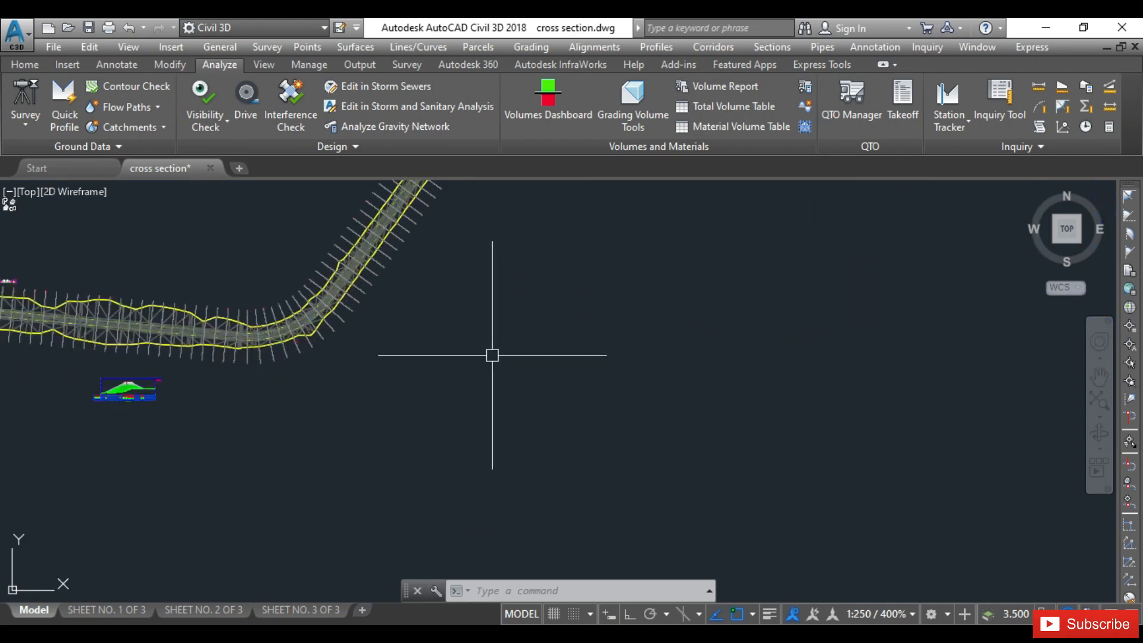
pyautogui.scroll(2, 268, 260)
pyautogui.scroll(2, 321, 340)
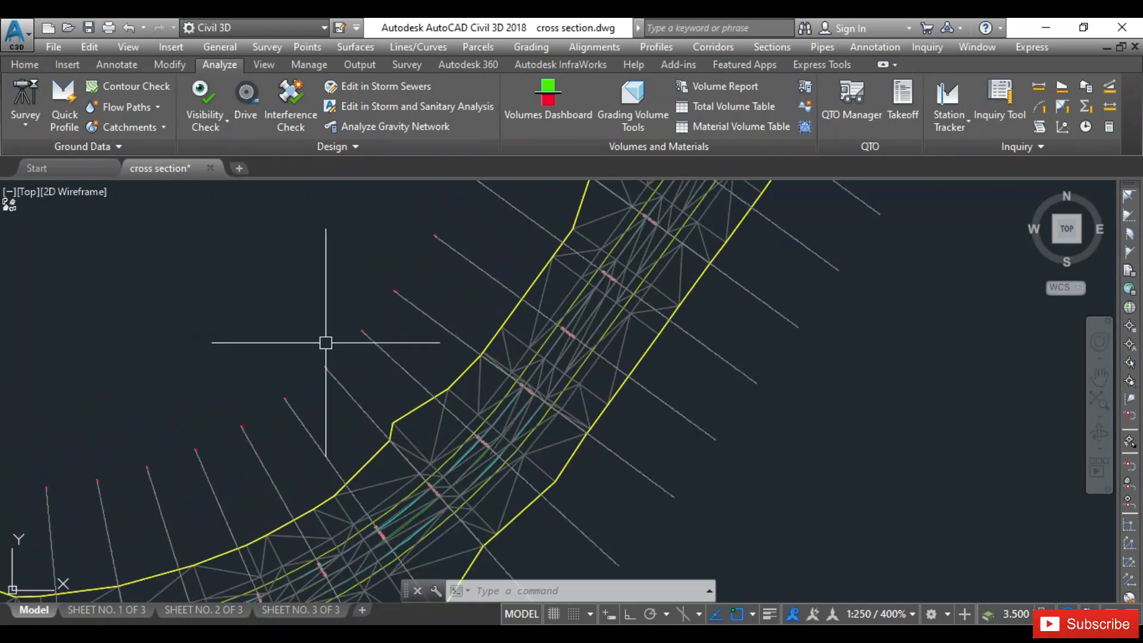
pyautogui.click(427, 313)
pyautogui.rightClick(434, 290)
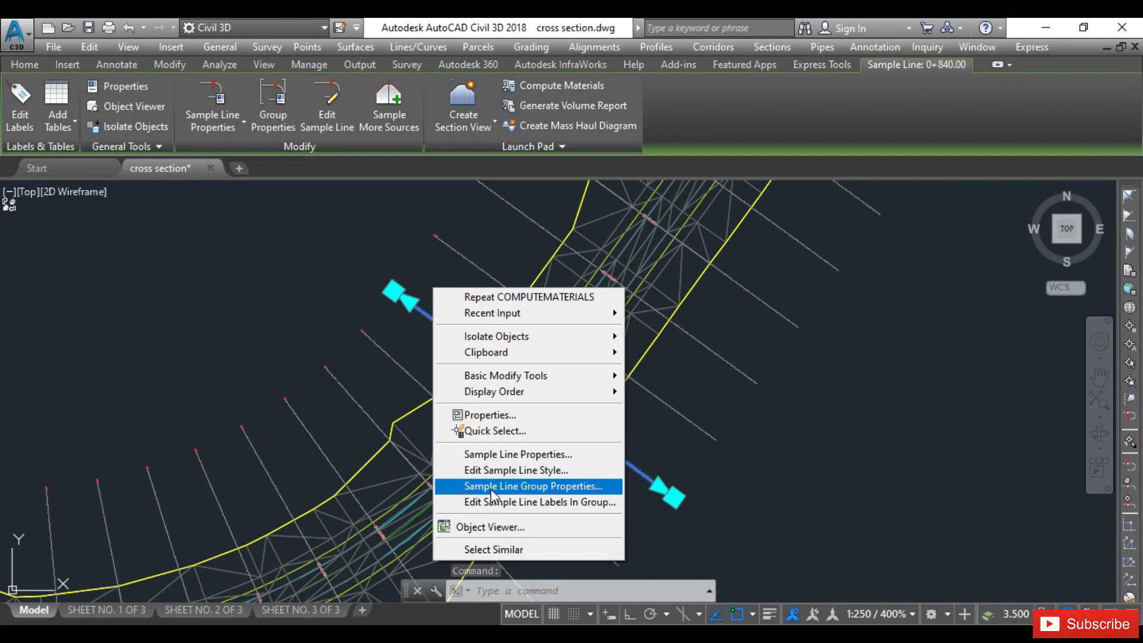
pyautogui.press('Escape')
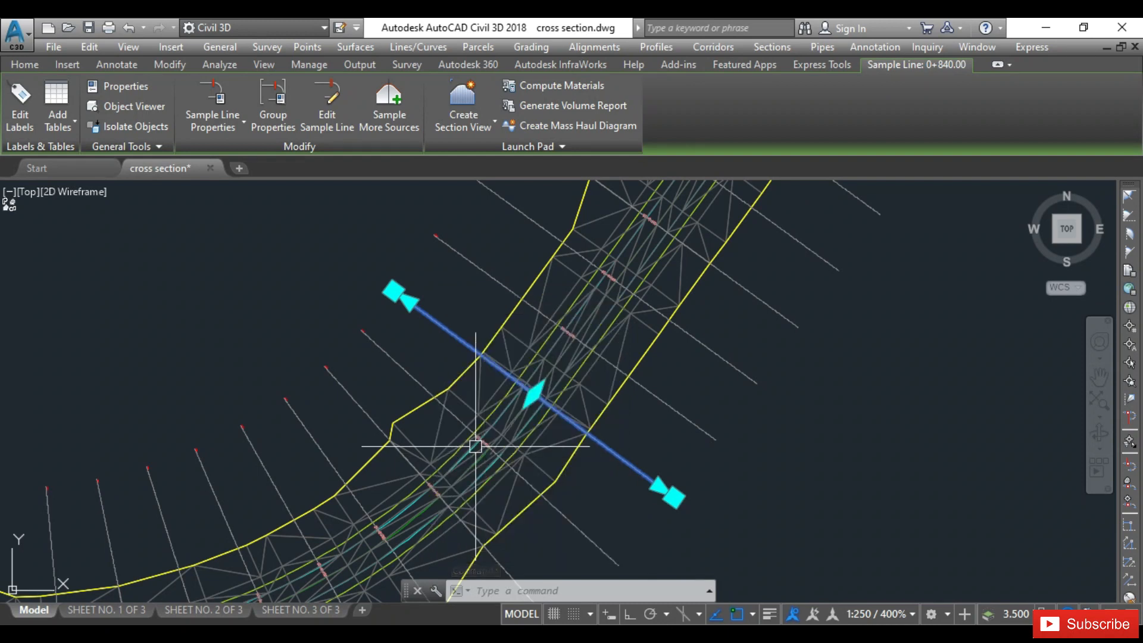
pyautogui.press('Escape')
# - Open the RD-299 sample line group properties from the sample line at 0+840.00 and review the material list and its surface choices
pyautogui.click(420, 315)
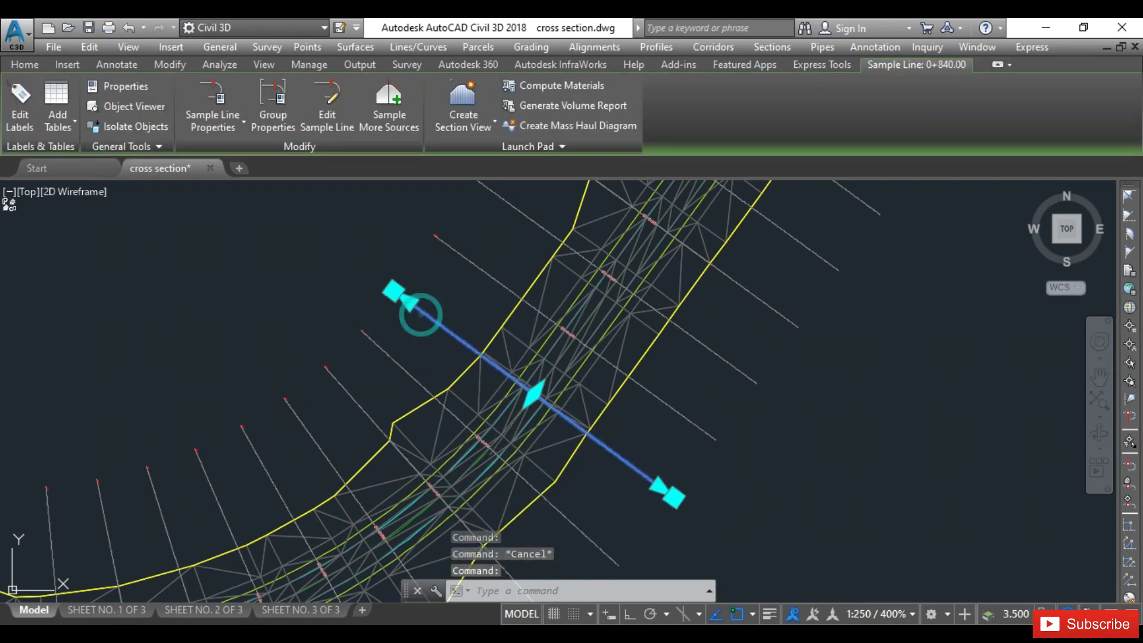
pyautogui.rightClick(422, 331)
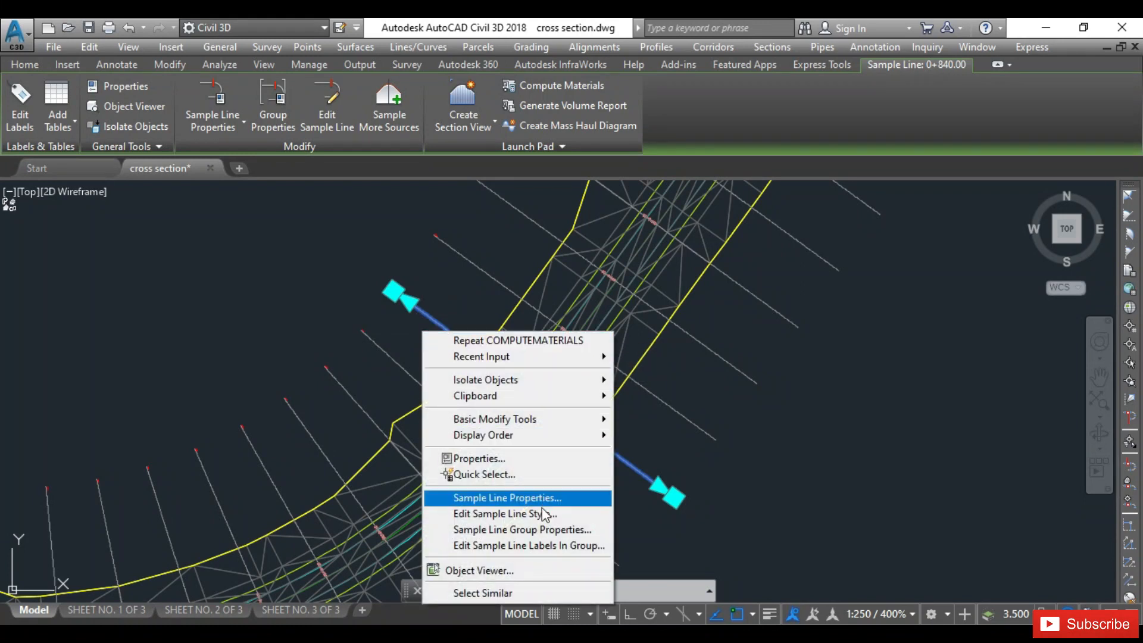
pyautogui.click(555, 530)
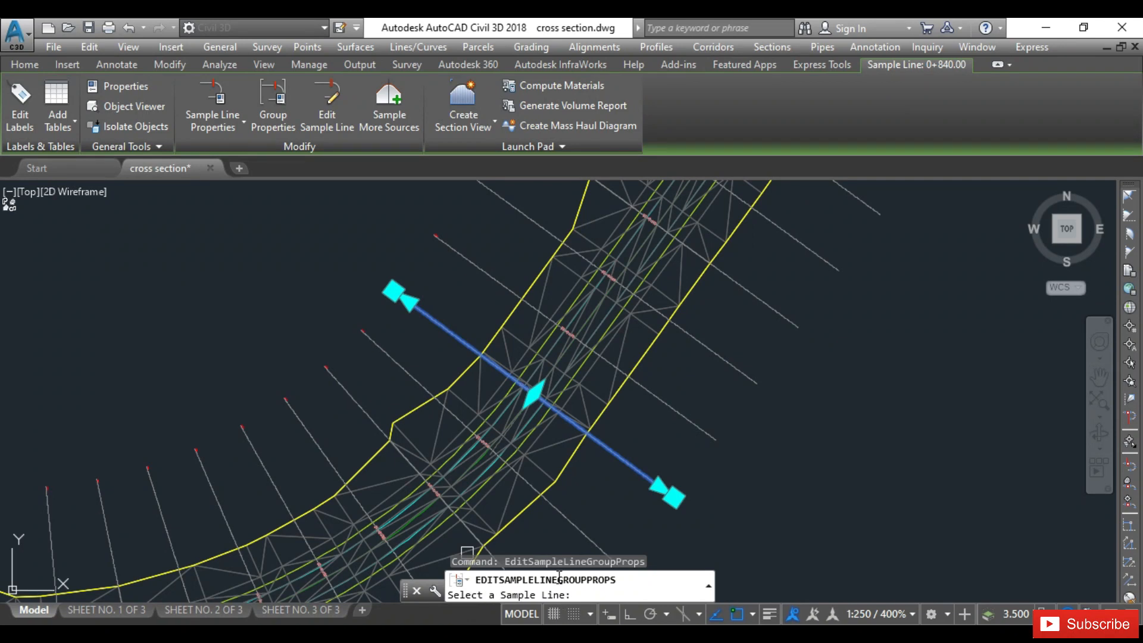
pyautogui.click(404, 370)
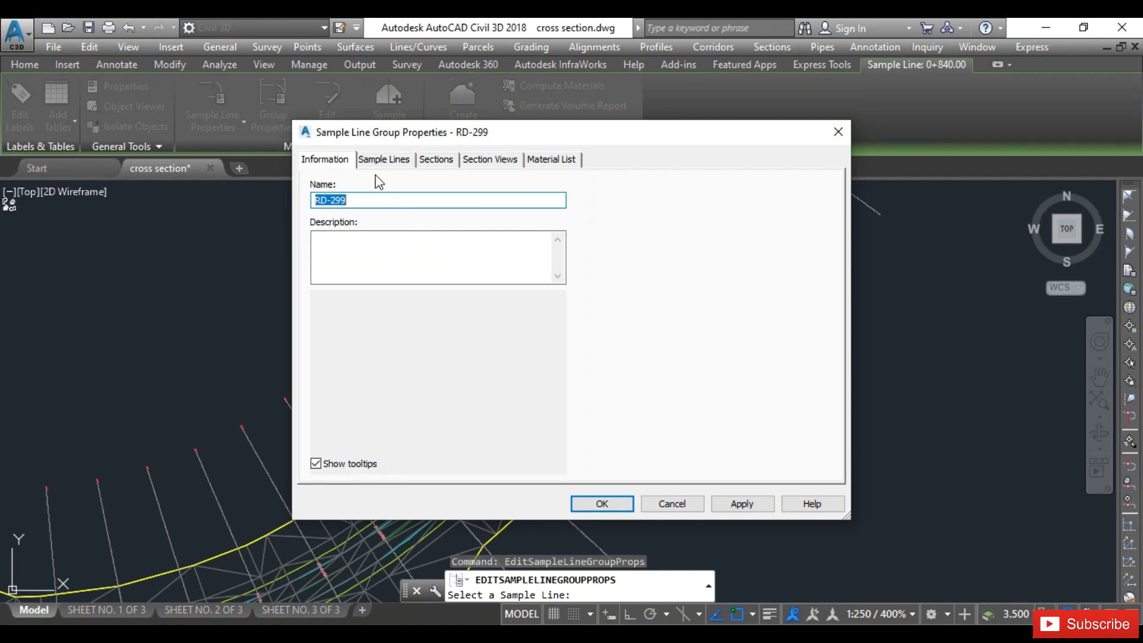
pyautogui.click(563, 168)
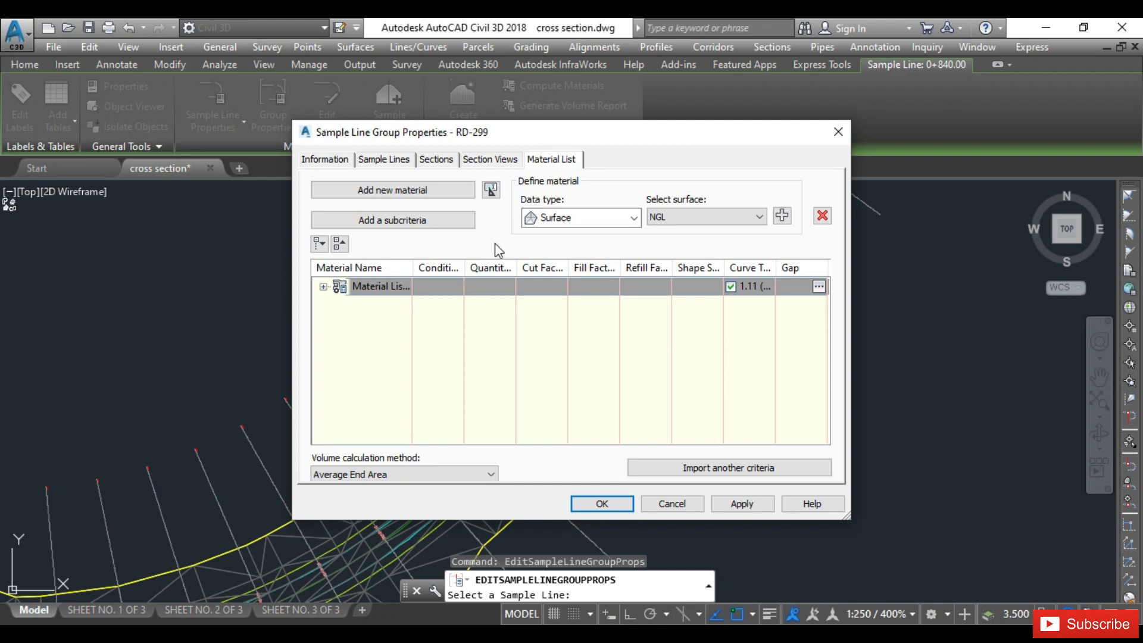
pyautogui.click(703, 217)
pyautogui.click(672, 229)
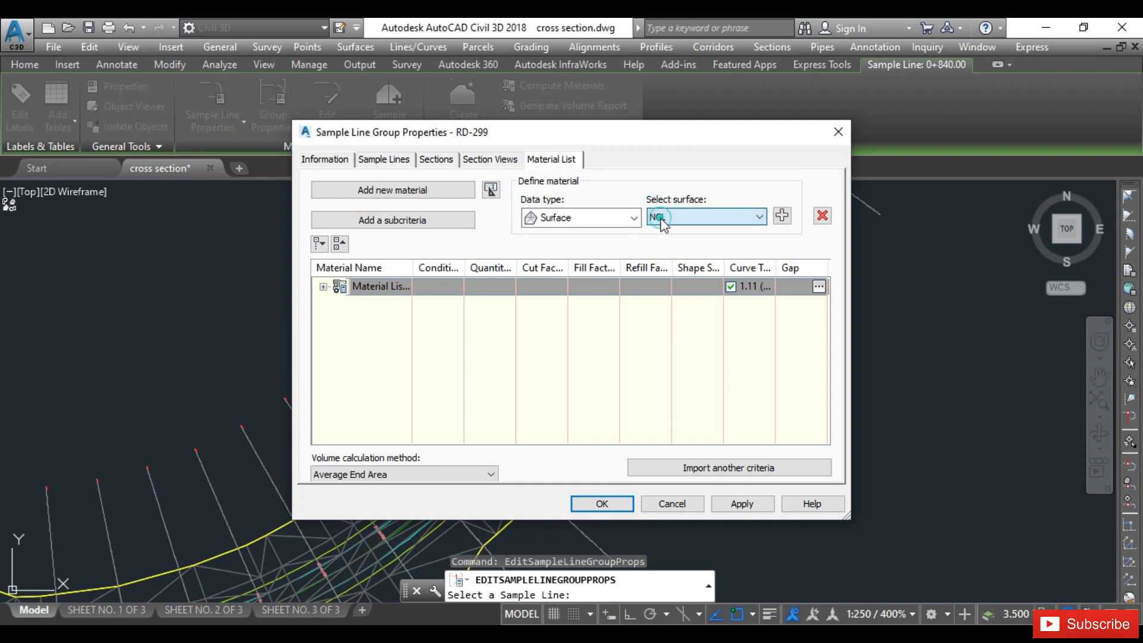
pyautogui.click(323, 287)
pyautogui.click(323, 286)
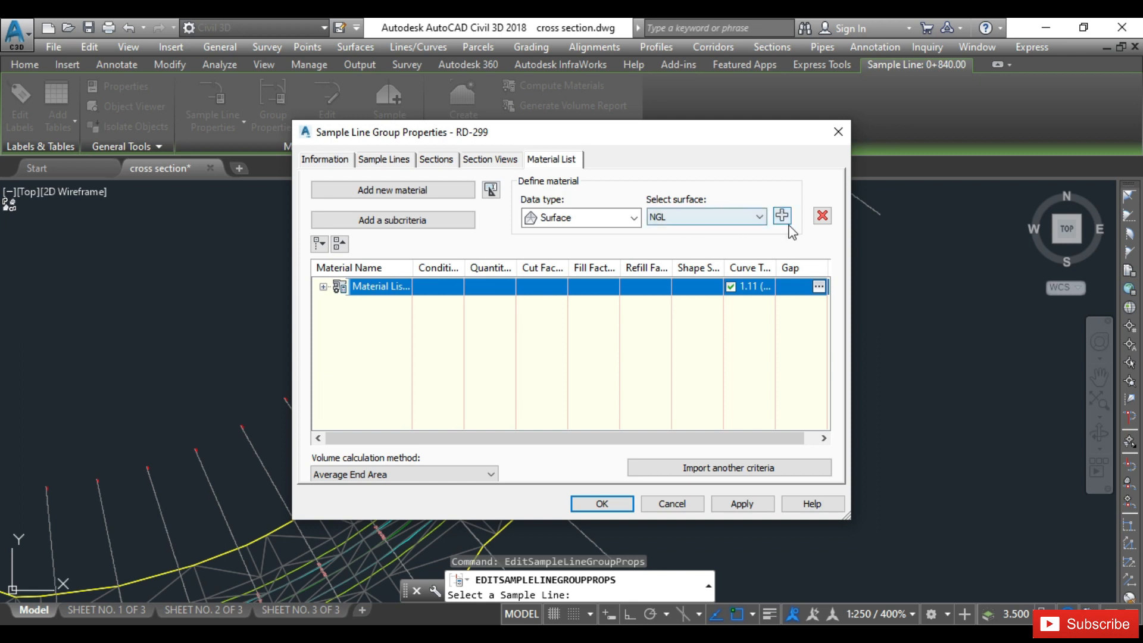
# - Import another quantity takeoff criteria into the RD-299 material list, choosing Cut and Fill
pyautogui.click(715, 469)
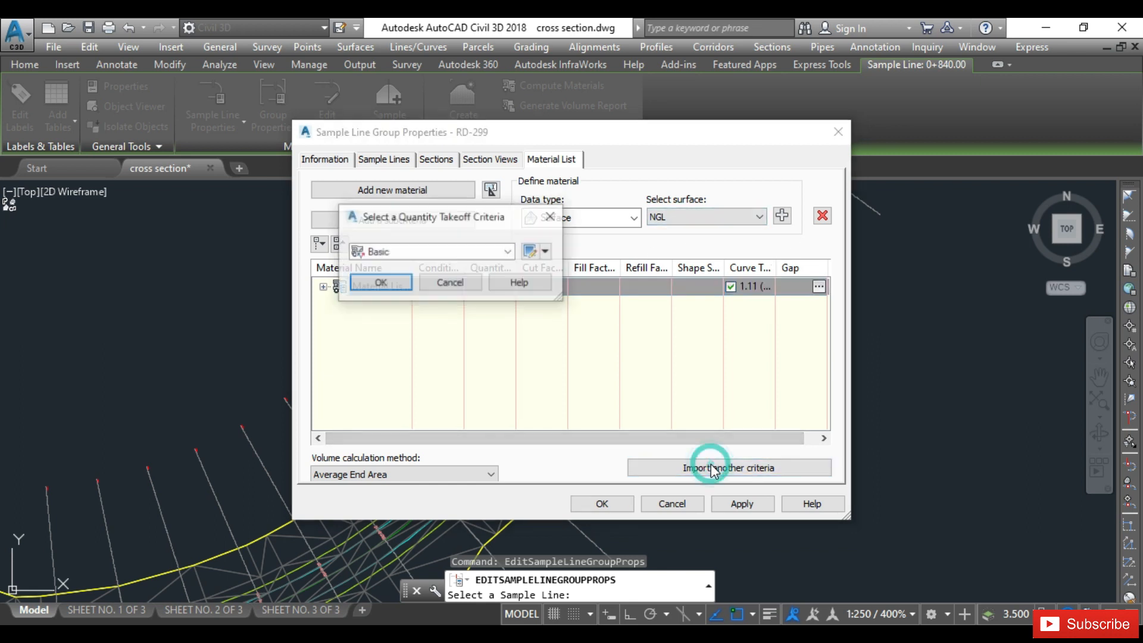
pyautogui.click(451, 284)
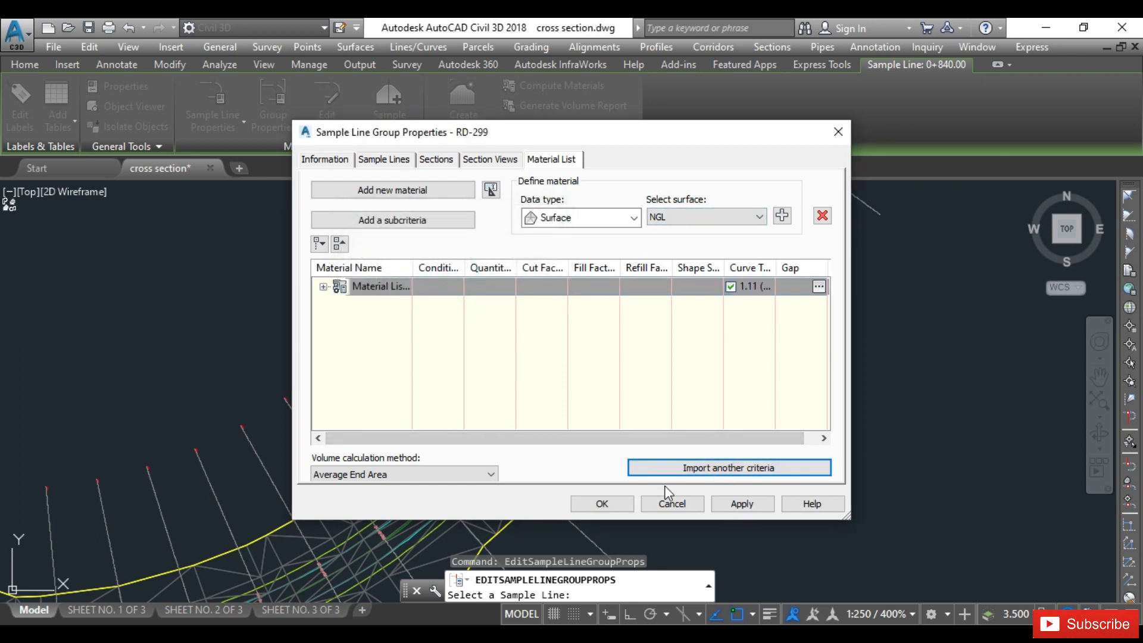
pyautogui.click(693, 469)
pyautogui.click(507, 252)
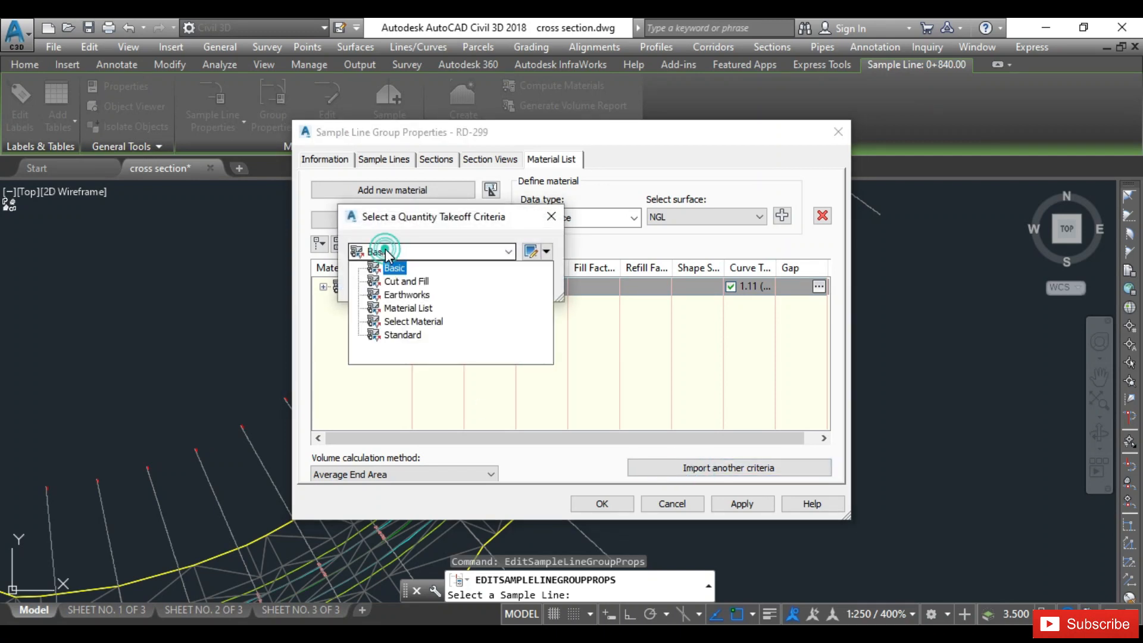
pyautogui.click(399, 281)
pyautogui.click(394, 281)
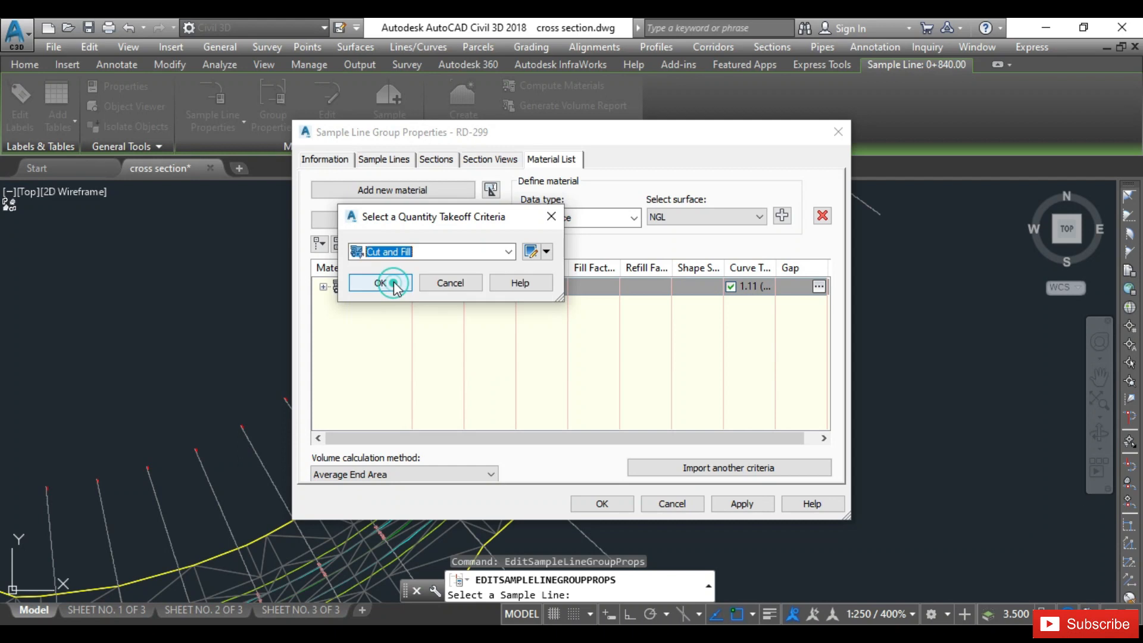
pyautogui.click(390, 281)
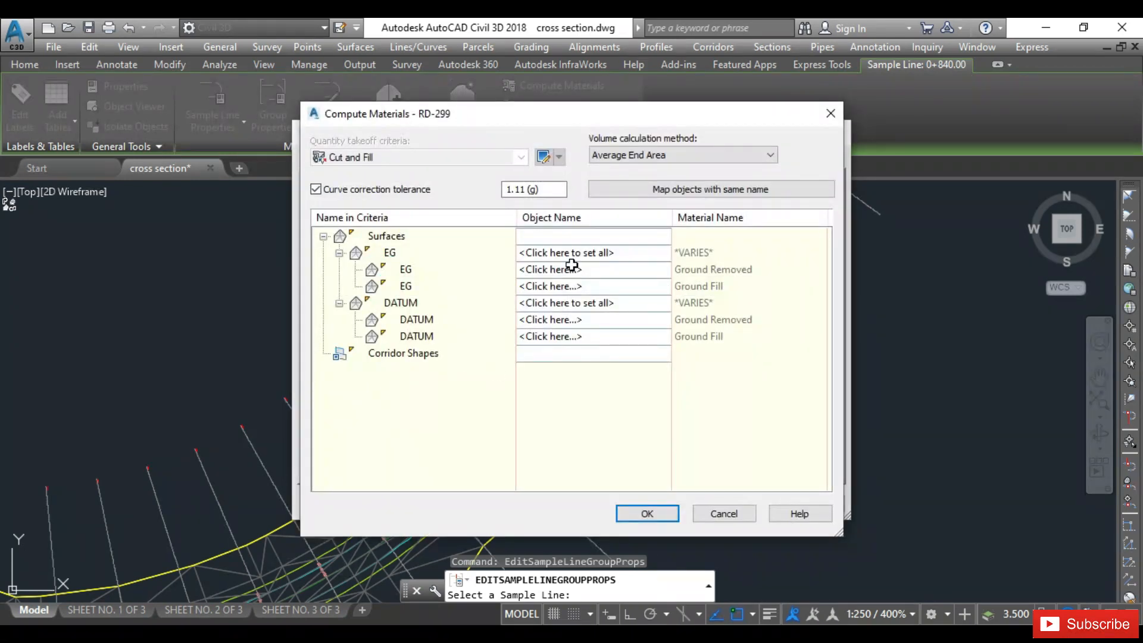
# - Try mapping surface NGL to all EG entries and RD-299 RD FGL to all DATUM entries, and discard the new material computation
pyautogui.click(538, 252)
pyautogui.click(544, 275)
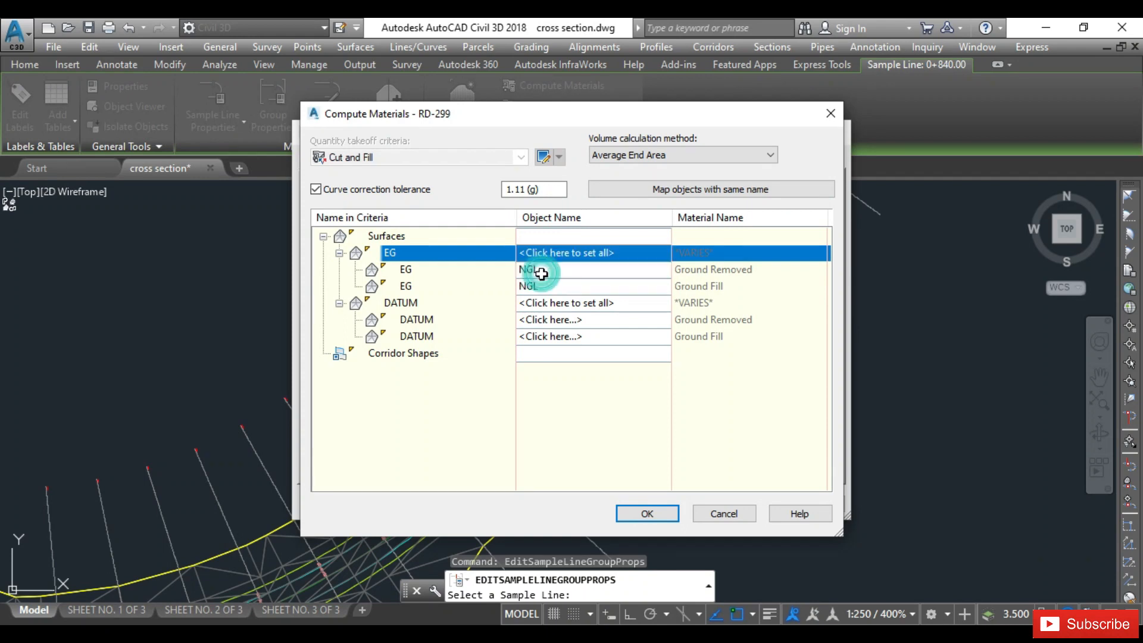
pyautogui.click(550, 303)
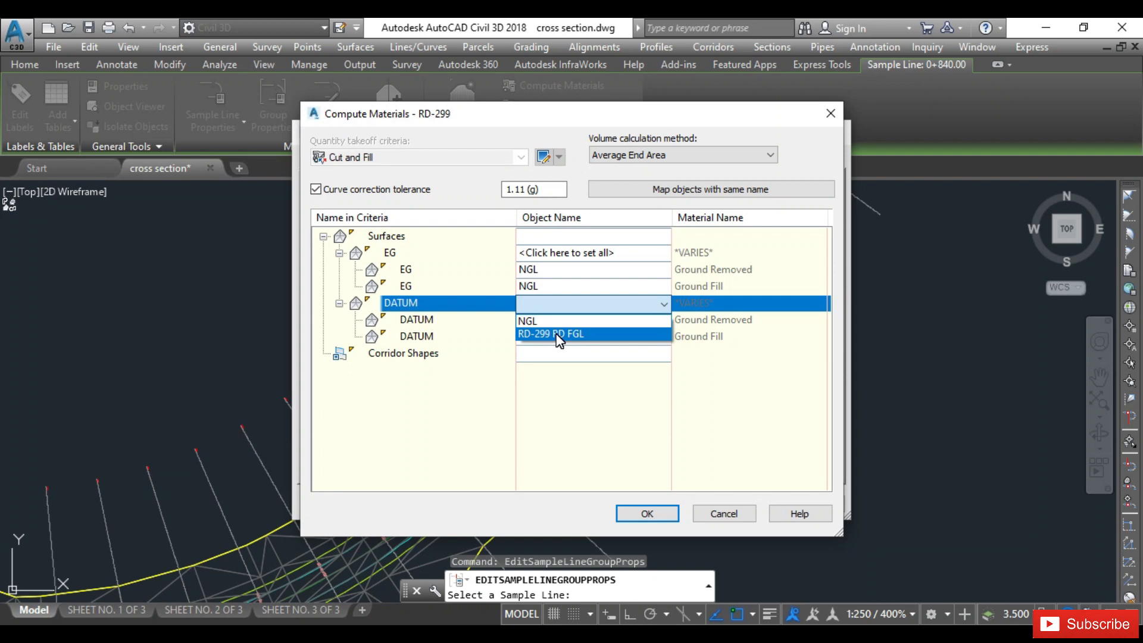
pyautogui.click(557, 335)
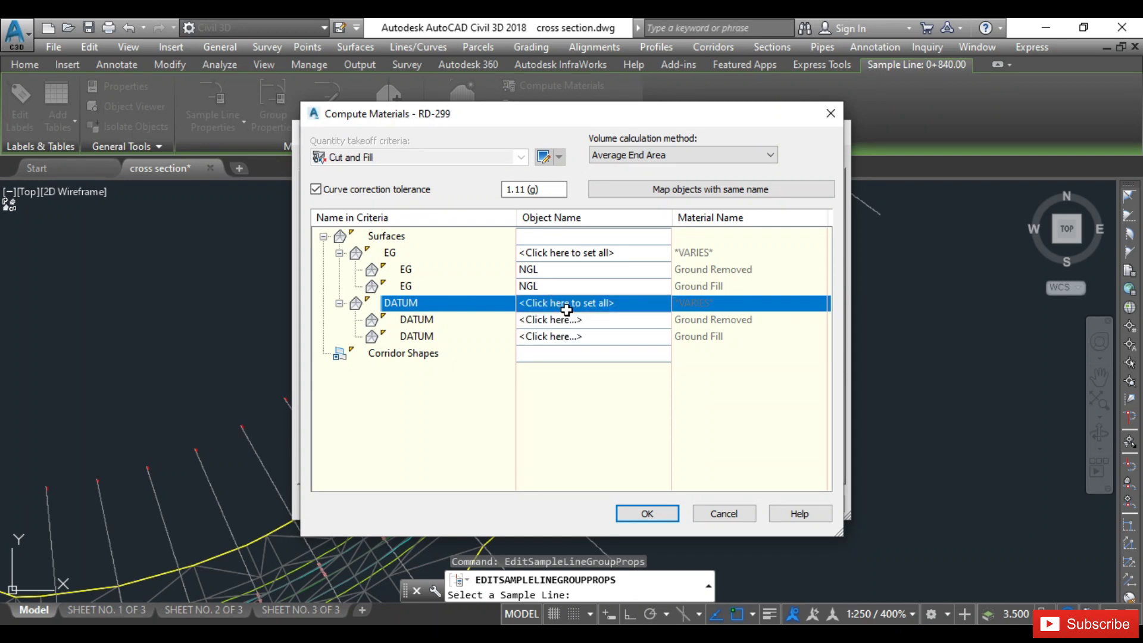
pyautogui.click(724, 512)
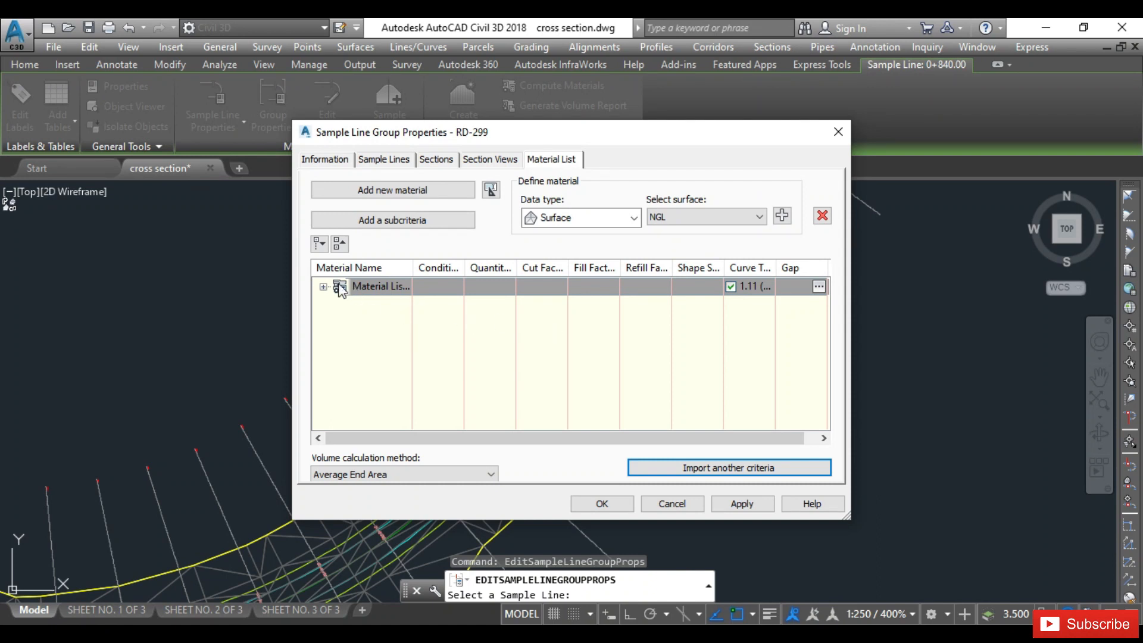
# - Expand the material list to review its cut and fill materials, and close the group properties without saving
pyautogui.click(322, 286)
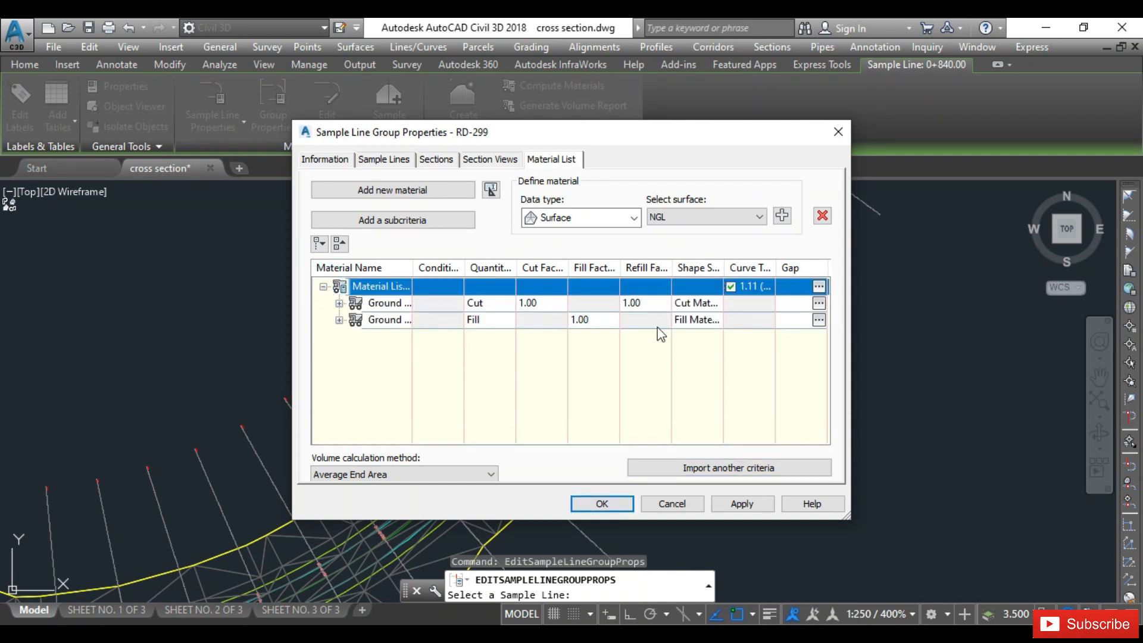
pyautogui.click(669, 505)
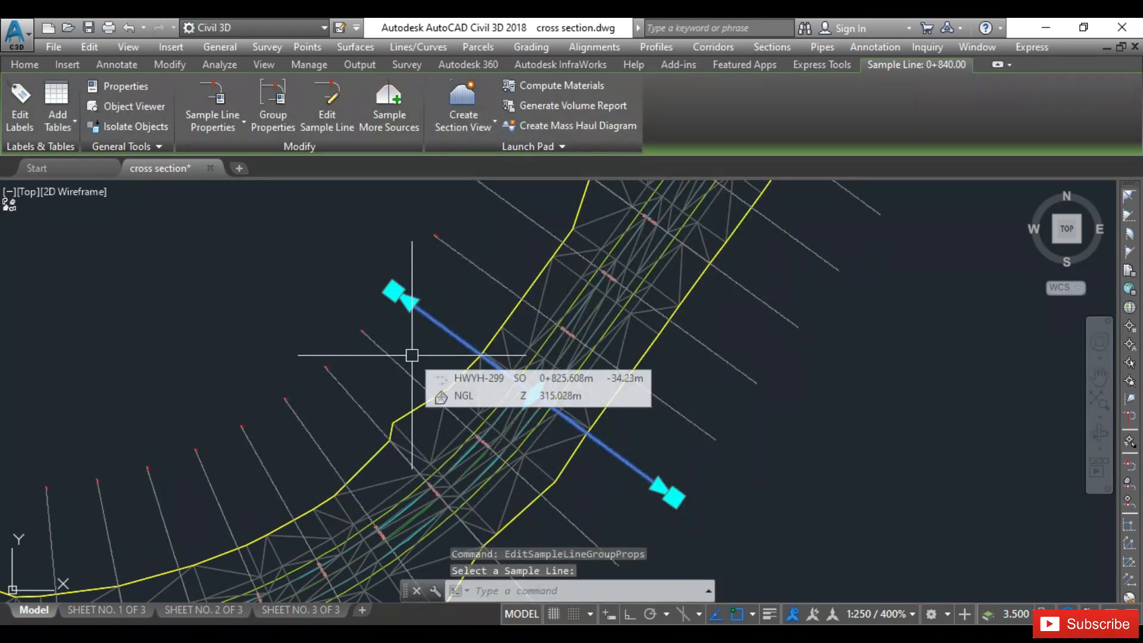
pyautogui.press('Escape')
# - Examine the pavement layers above the fill hatching in one of the embankment section views
pyautogui.scroll(-5, 382, 360)
pyautogui.scroll(-3, 382, 360)
pyautogui.scroll(8, 732, 263)
pyautogui.scroll(4, 592, 280)
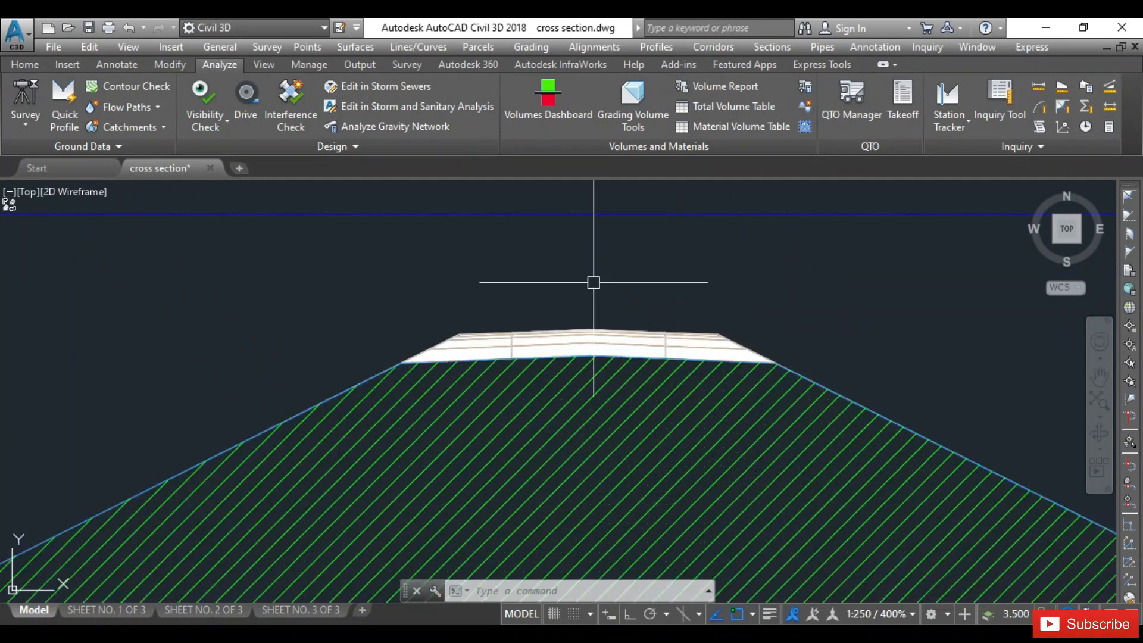
pyautogui.scroll(-4, 544, 275)
pyautogui.scroll(5, 505, 284)
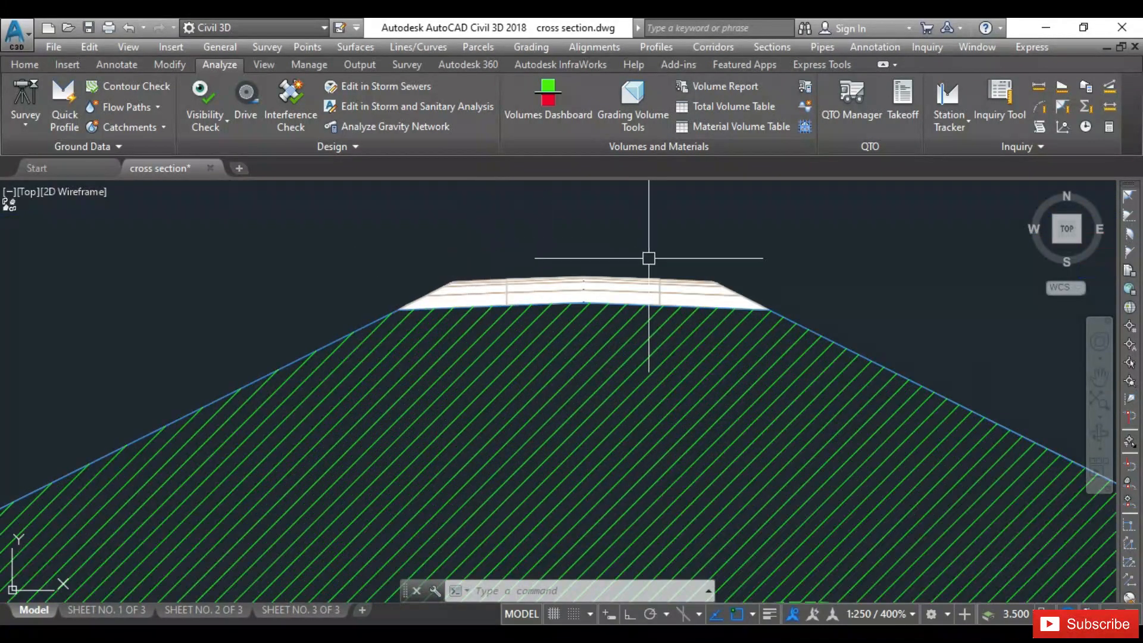
pyautogui.scroll(4, 618, 278)
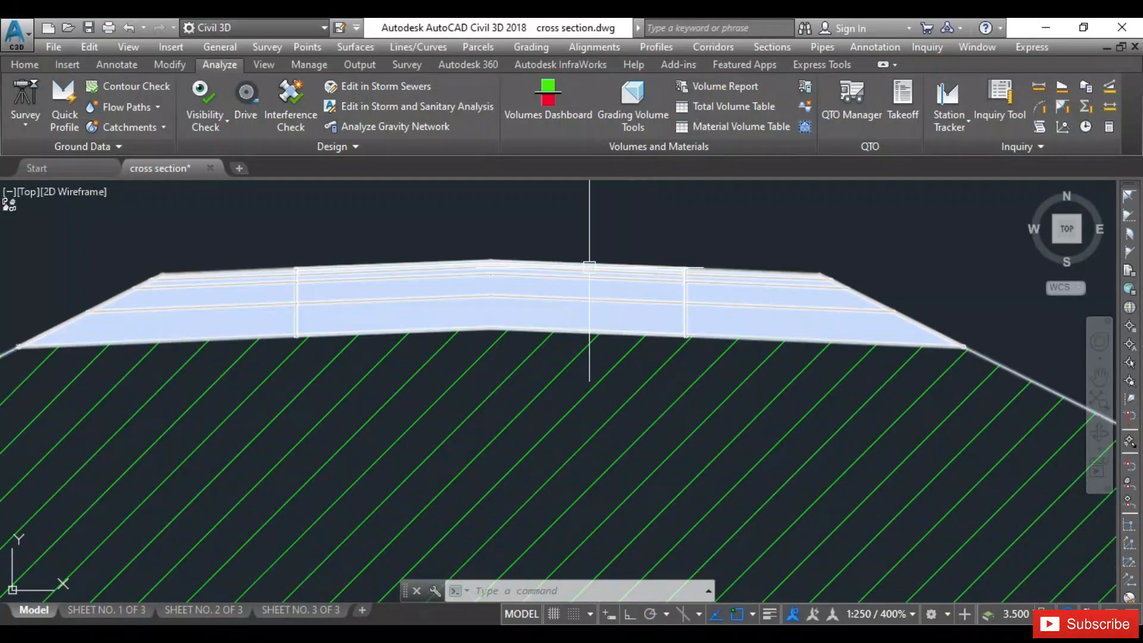
pyautogui.click(570, 331)
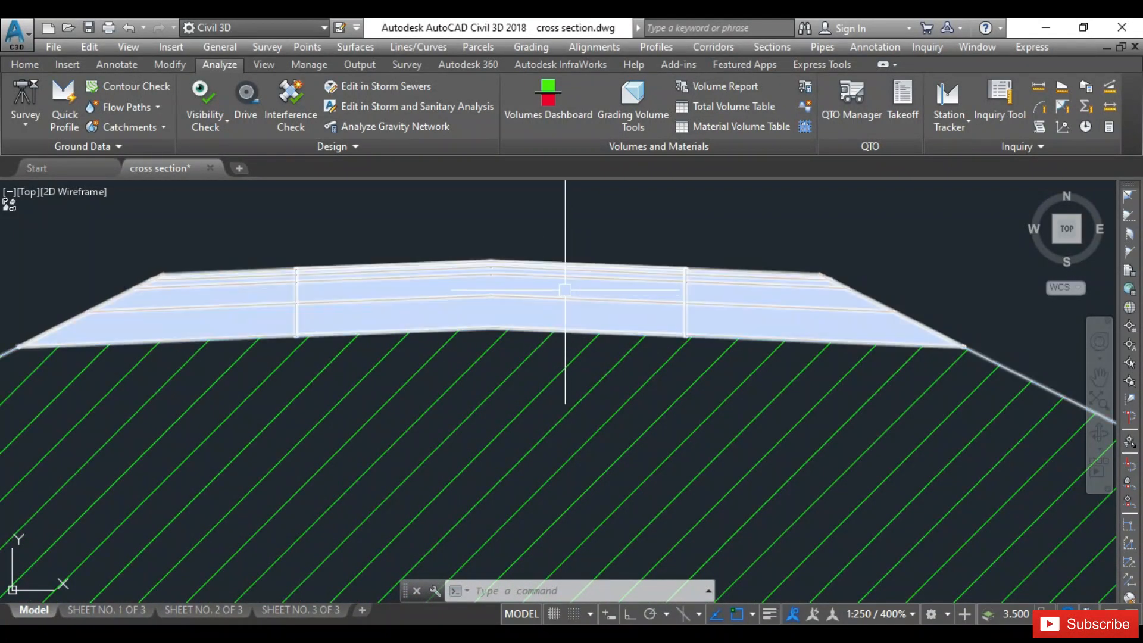
pyautogui.scroll(-2, 686, 302)
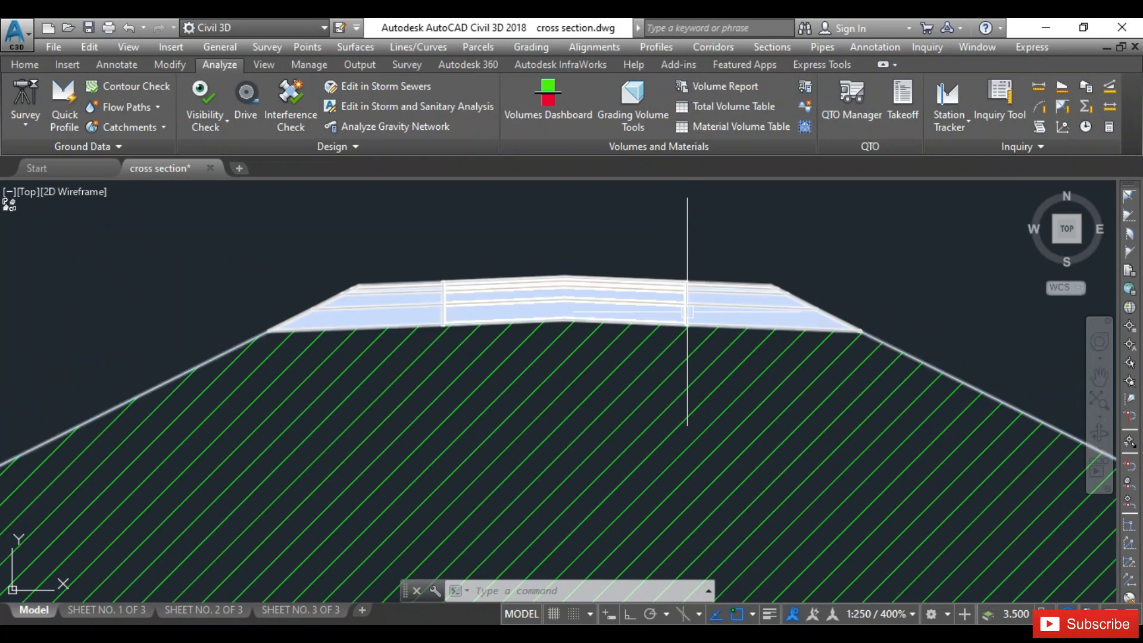
pyautogui.scroll(-2, 444, 267)
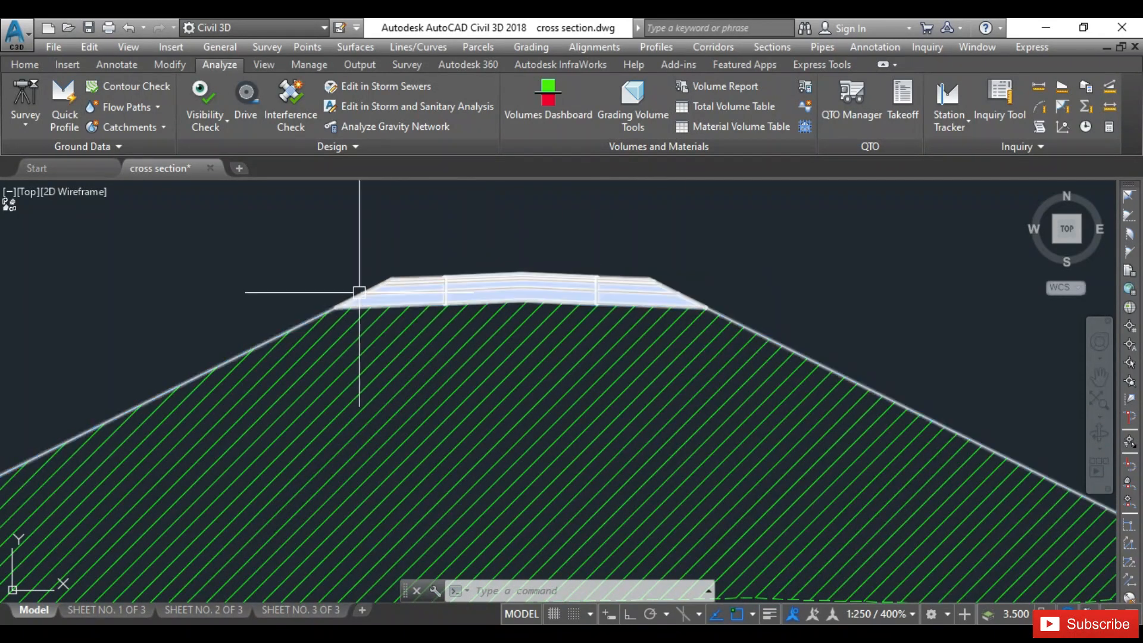
pyautogui.scroll(2, 499, 275)
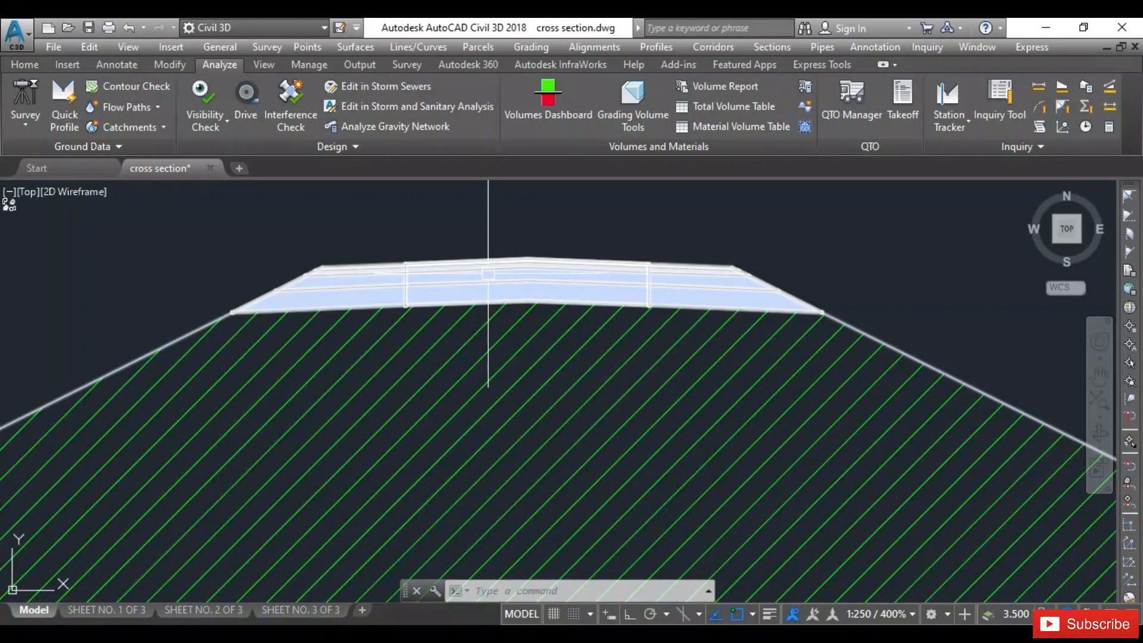
pyautogui.scroll(-3, 400, 256)
pyautogui.scroll(2, 447, 286)
# - Set the object style of the corridor section at station 0+380.00 to All Codes, apply it, and deselect the section
pyautogui.click(401, 275)
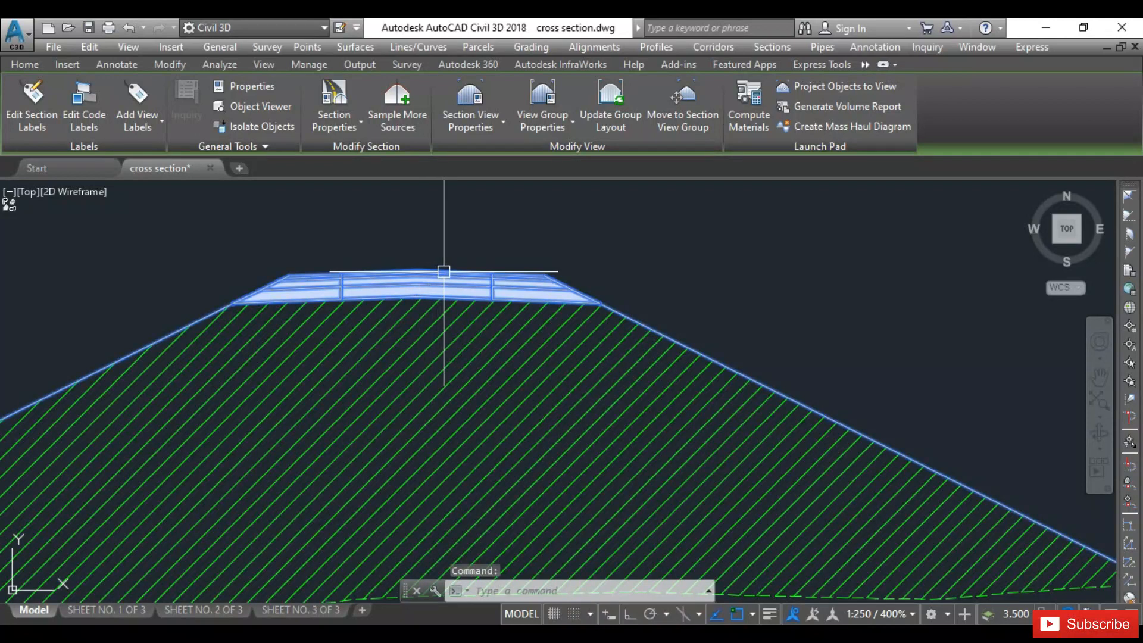
pyautogui.rightClick(439, 232)
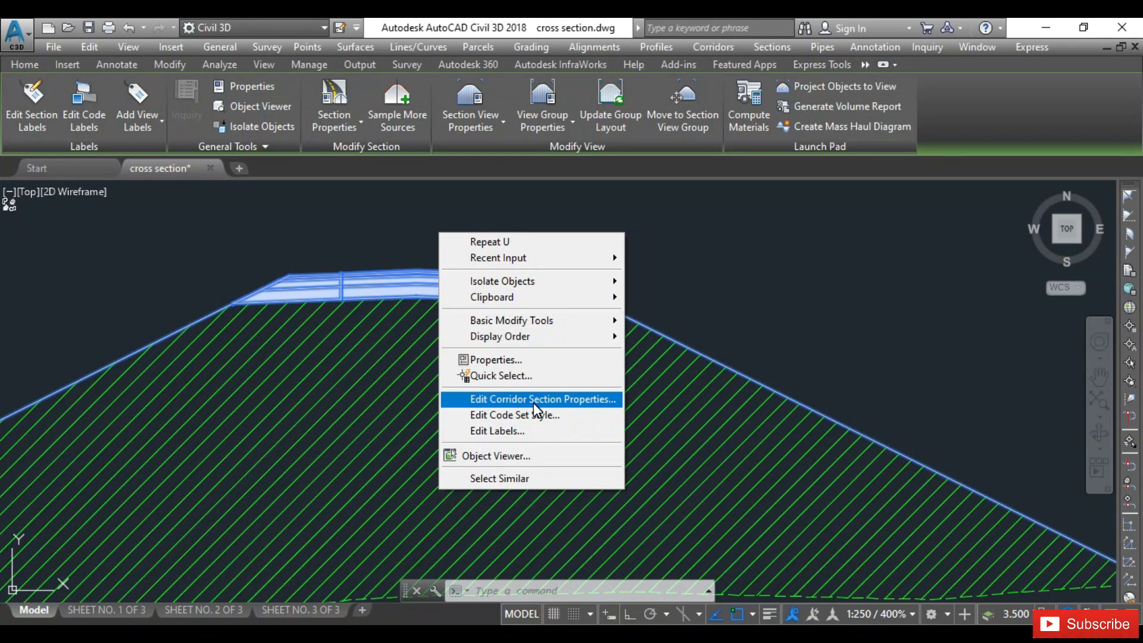
pyautogui.click(587, 403)
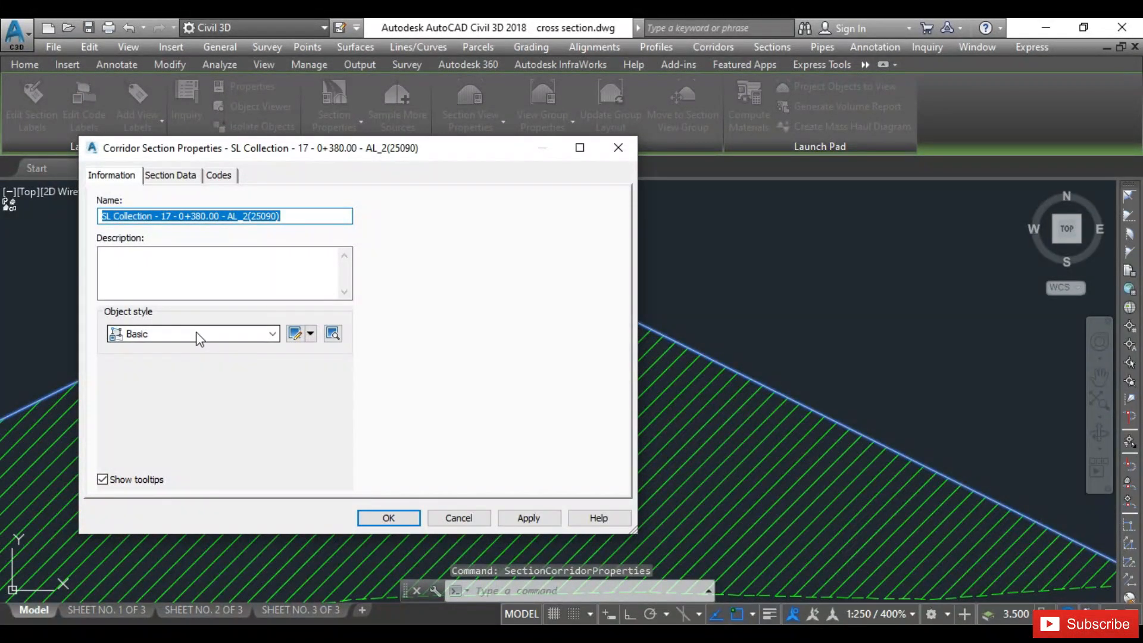
pyautogui.click(193, 334)
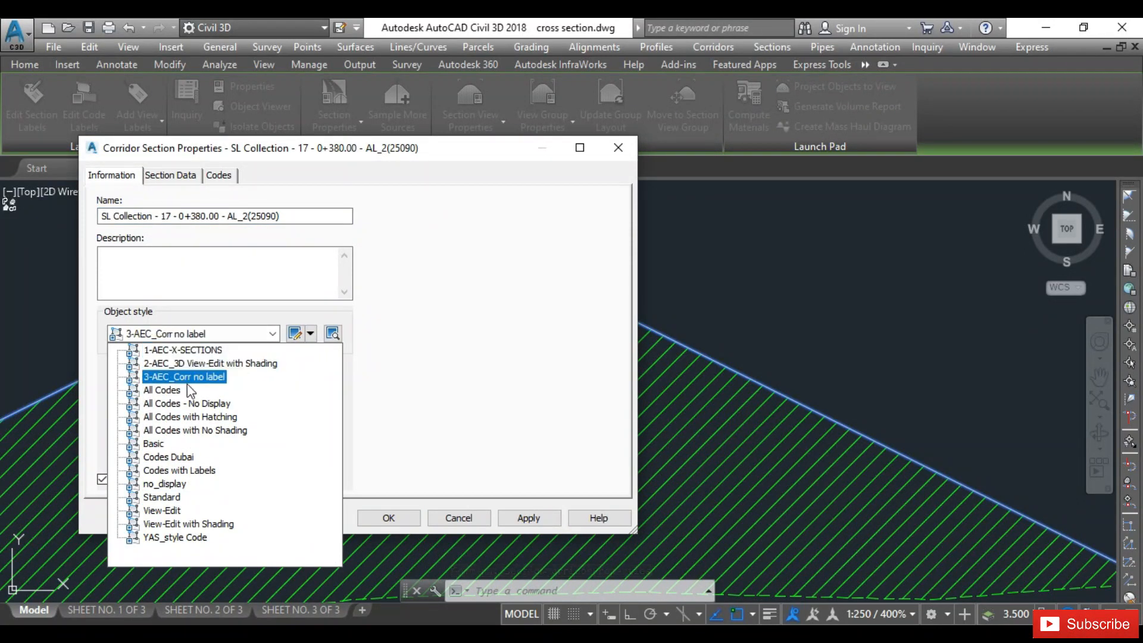
pyautogui.click(162, 390)
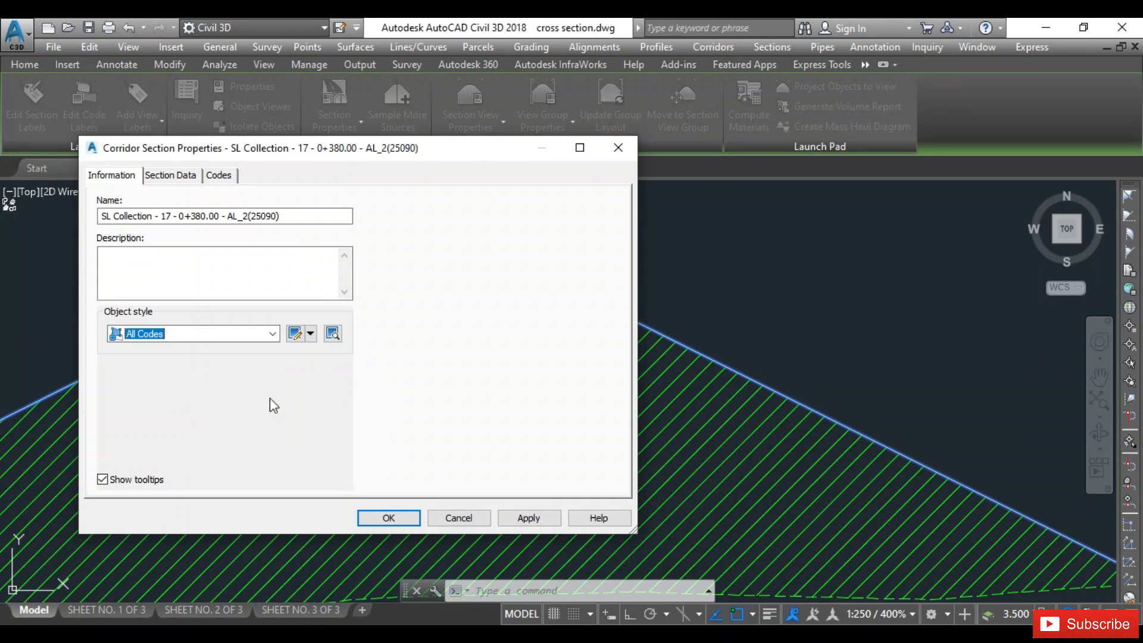
pyautogui.click(526, 518)
pyautogui.click(388, 518)
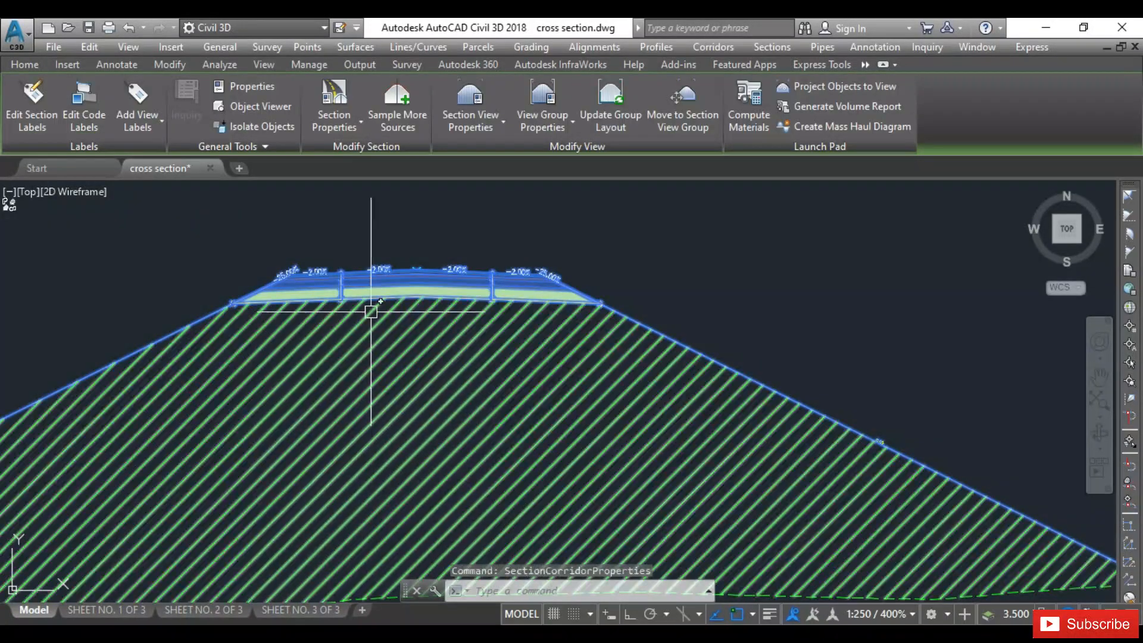
pyautogui.scroll(-4, 440, 262)
pyautogui.scroll(-2, 443, 270)
pyautogui.scroll(10, 443, 269)
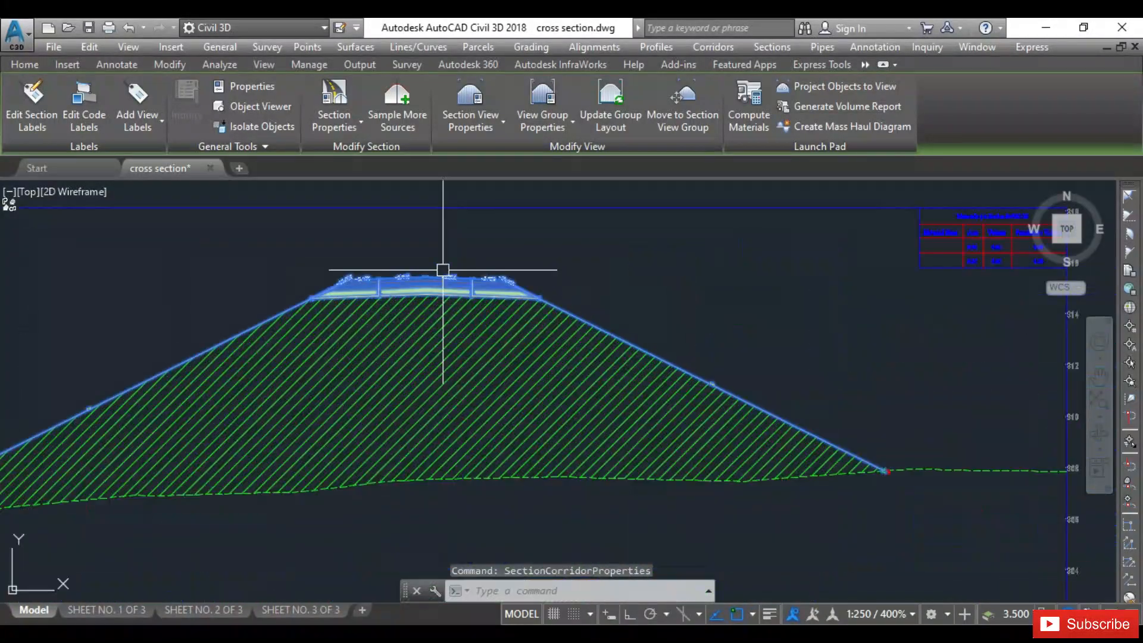
pyautogui.press('Escape')
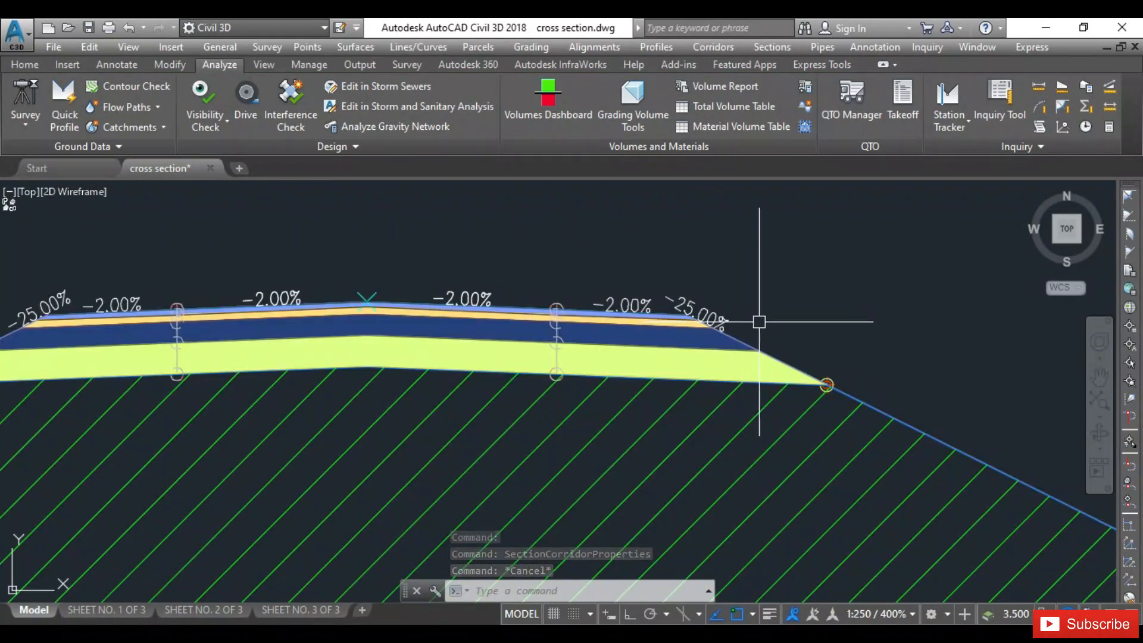
# - Examine the slope labels along the pavement surface and embankment side slope of the restyled section at 0+380.00
pyautogui.scroll(-4, 759, 321)
pyautogui.scroll(5, 263, 289)
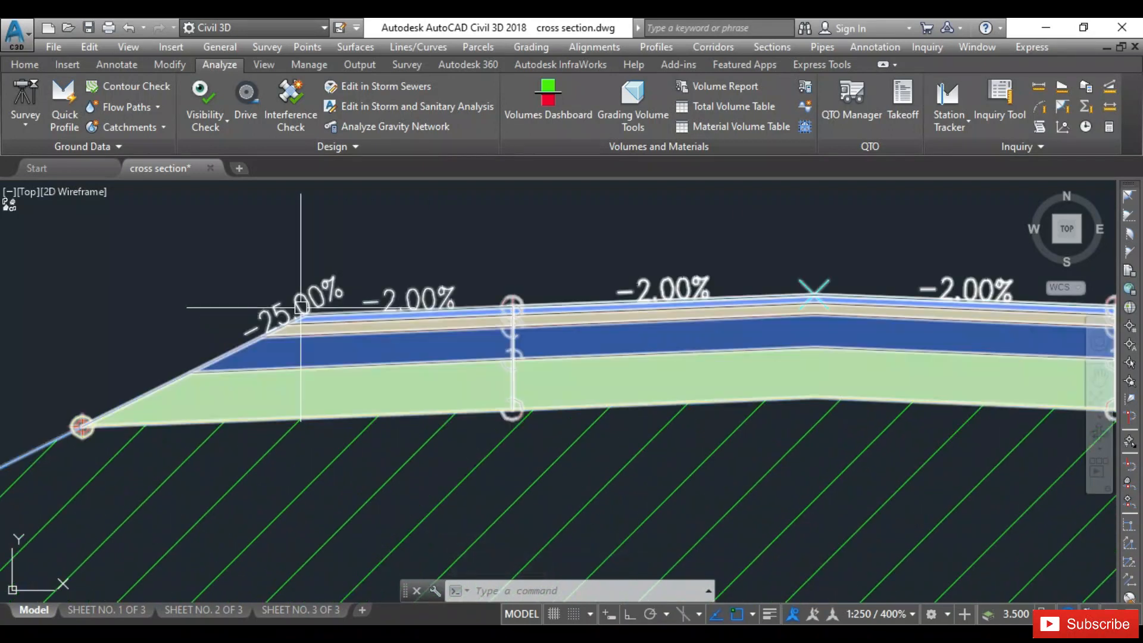
pyautogui.scroll(-5, 262, 289)
pyautogui.scroll(3, 477, 244)
pyautogui.scroll(-1, 443, 239)
pyautogui.scroll(-2, 444, 239)
pyautogui.scroll(4, 785, 416)
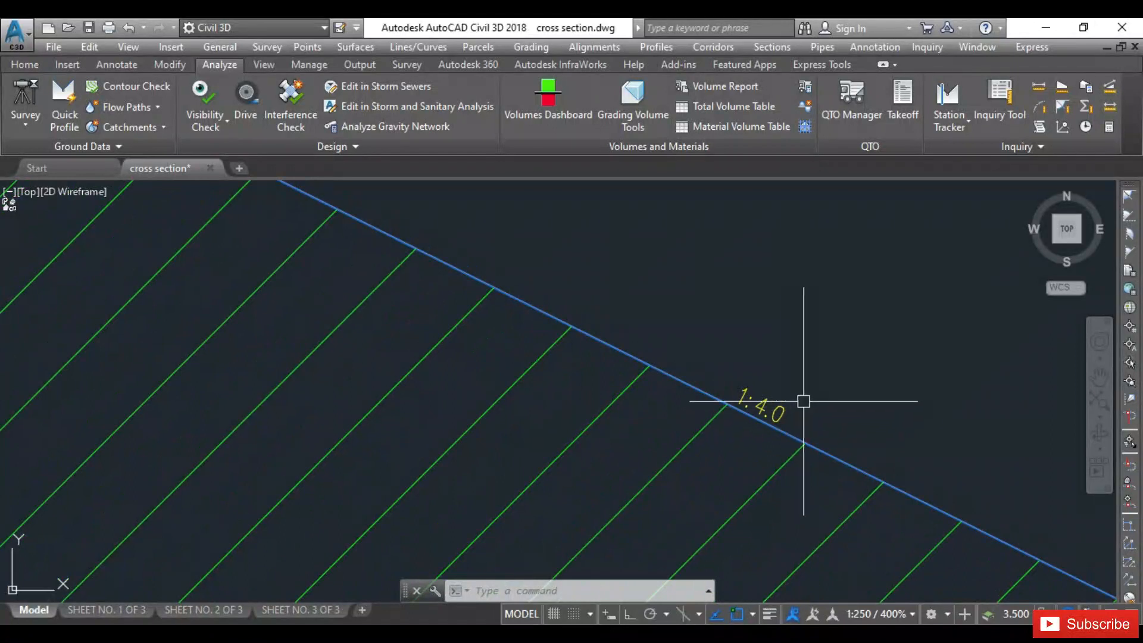
# - Review the whole 0+380.00 section view beside its neighbour and inspect its coloured pavement layers above the fill hatching
pyautogui.scroll(-4, 707, 372)
pyautogui.scroll(-5, 707, 372)
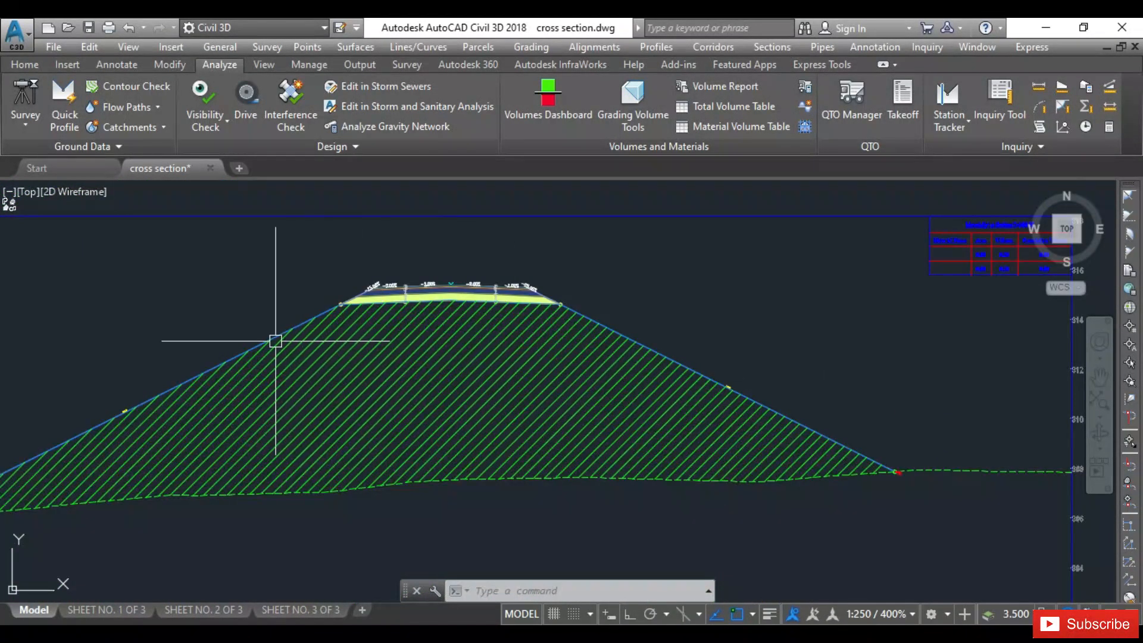
pyautogui.scroll(-3, 464, 395)
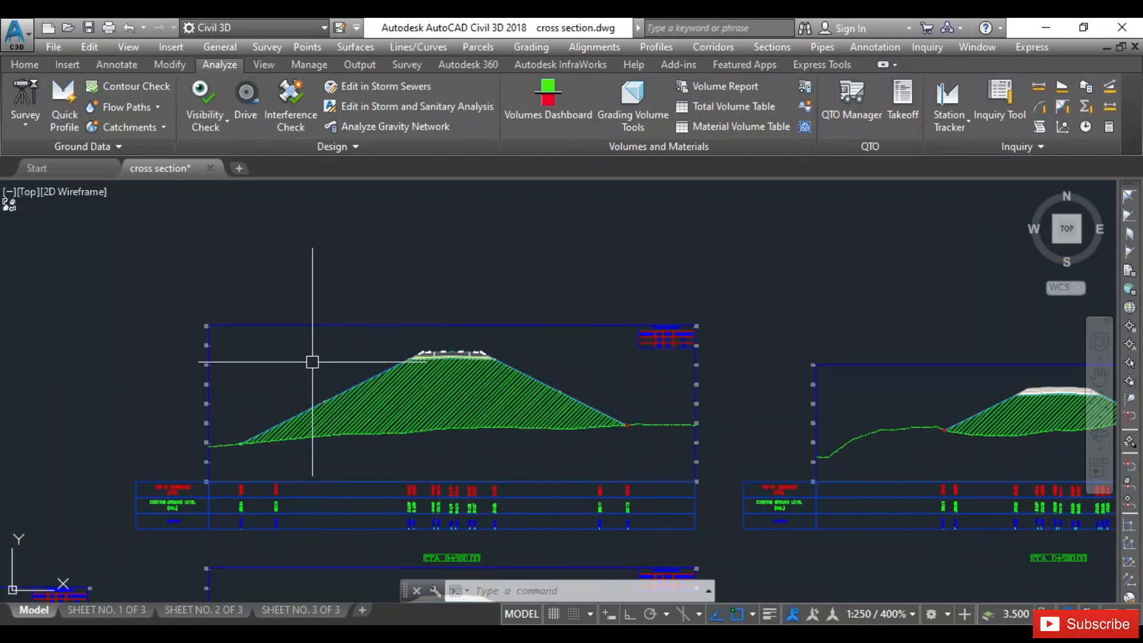
pyautogui.scroll(8, 453, 357)
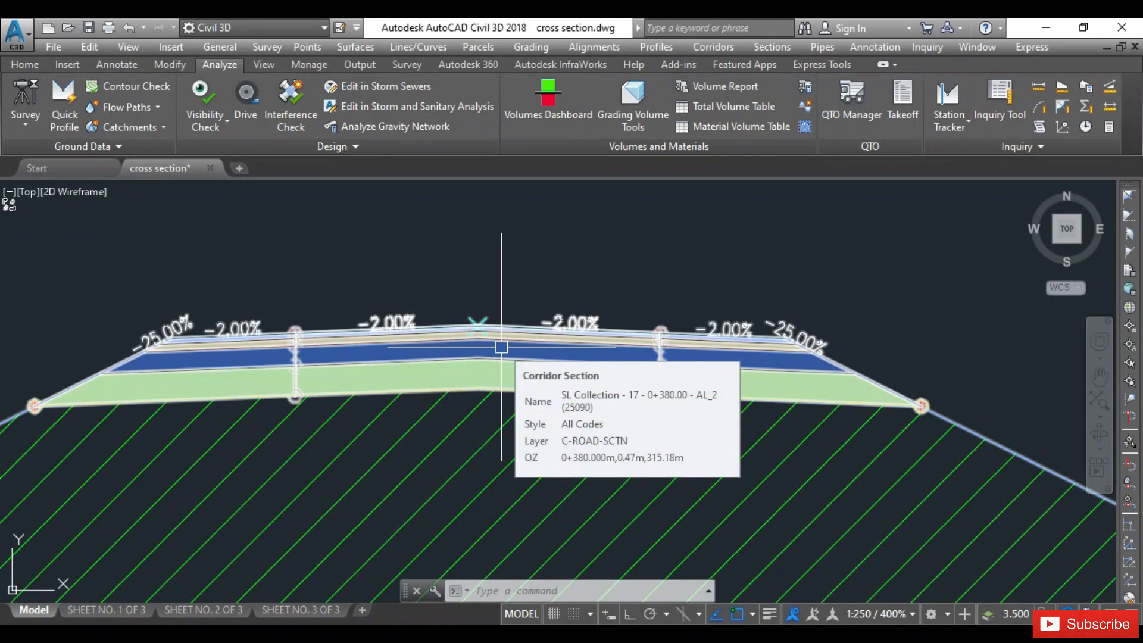
pyautogui.scroll(-2, 387, 357)
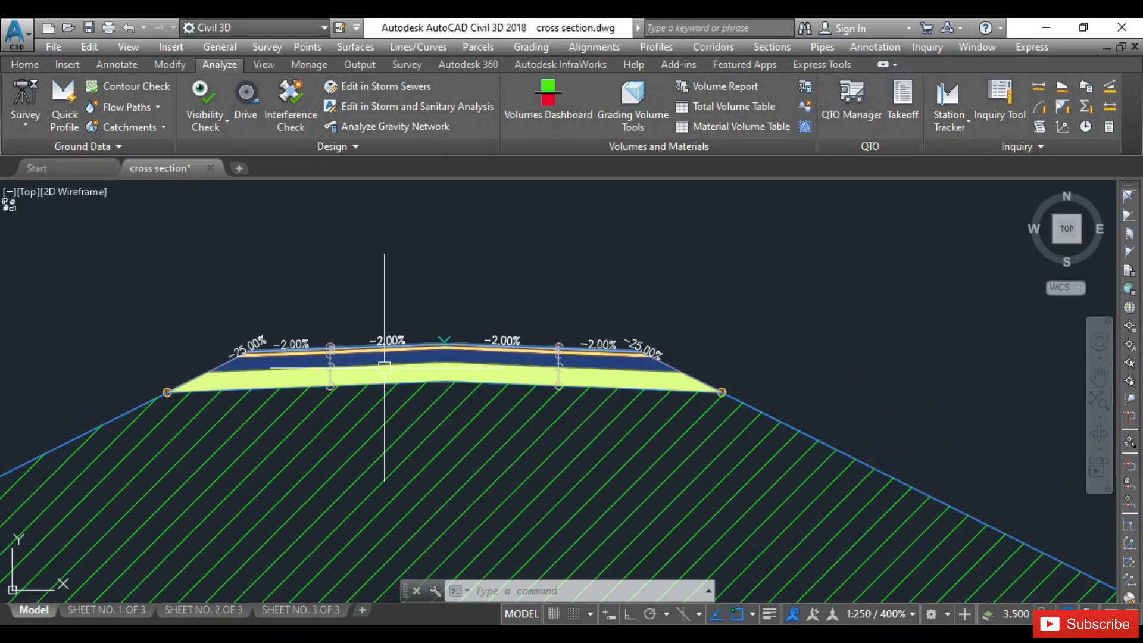
pyautogui.scroll(-2, 600, 364)
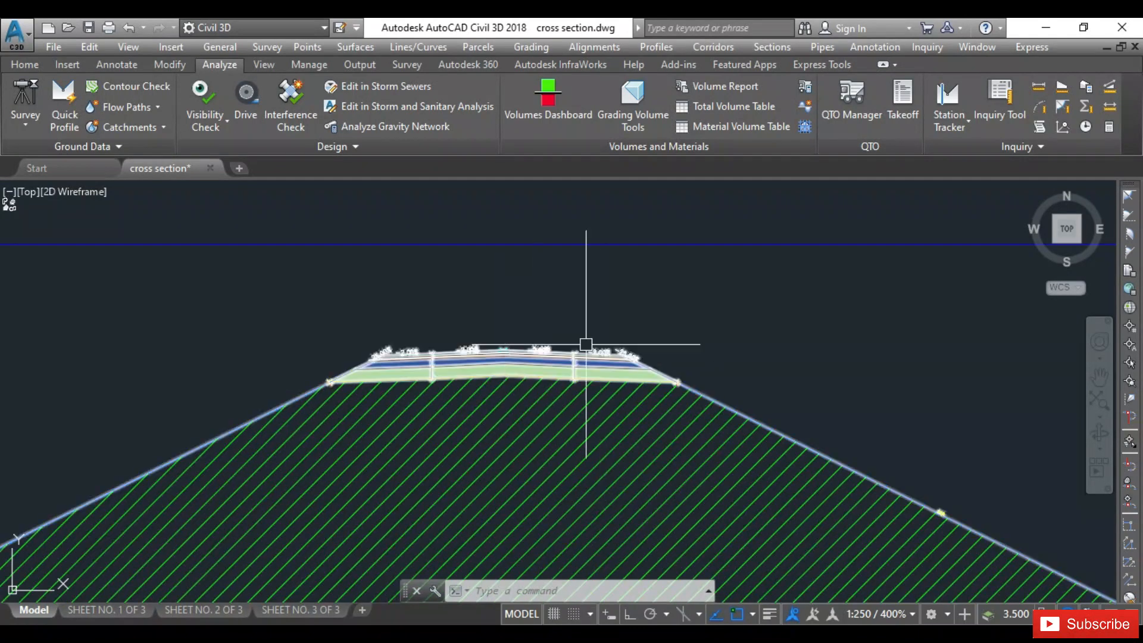
pyautogui.scroll(-2, 677, 338)
pyautogui.moveTo(678, 338)
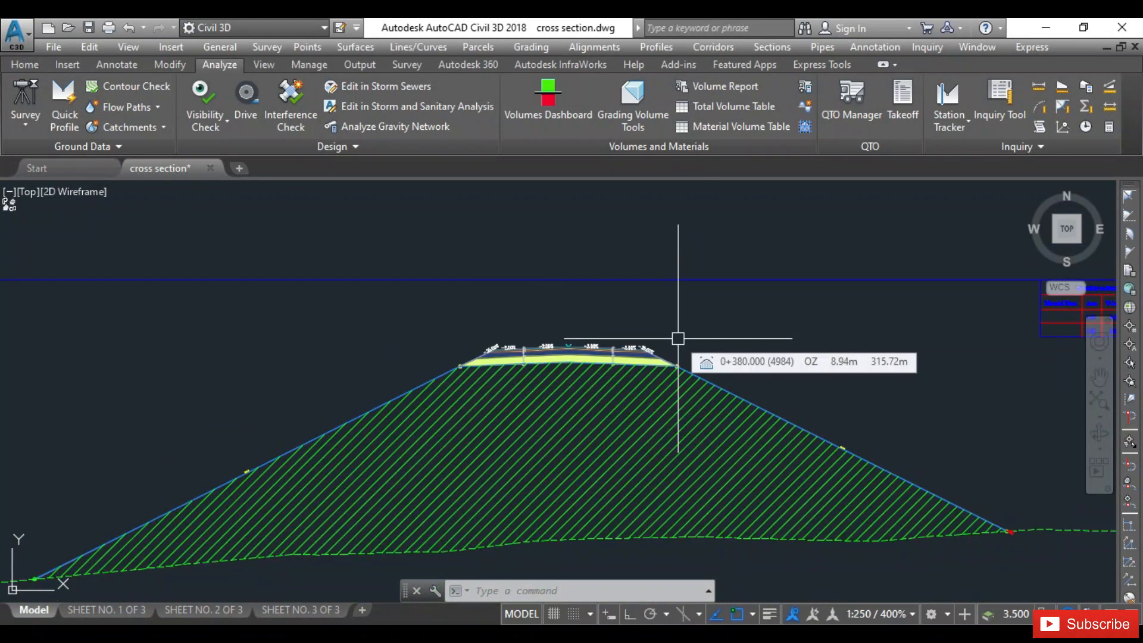